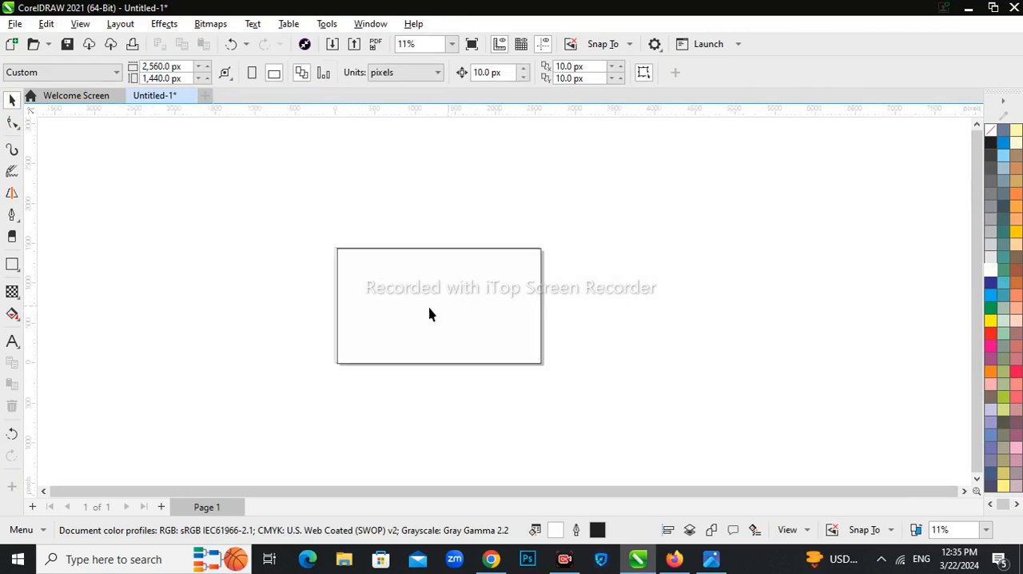
# Step: Fill the page rectangle with black and draw a circle about 391 px wide across its top edge
pyautogui.scroll(2, 431, 311)
pyautogui.click(991, 144)
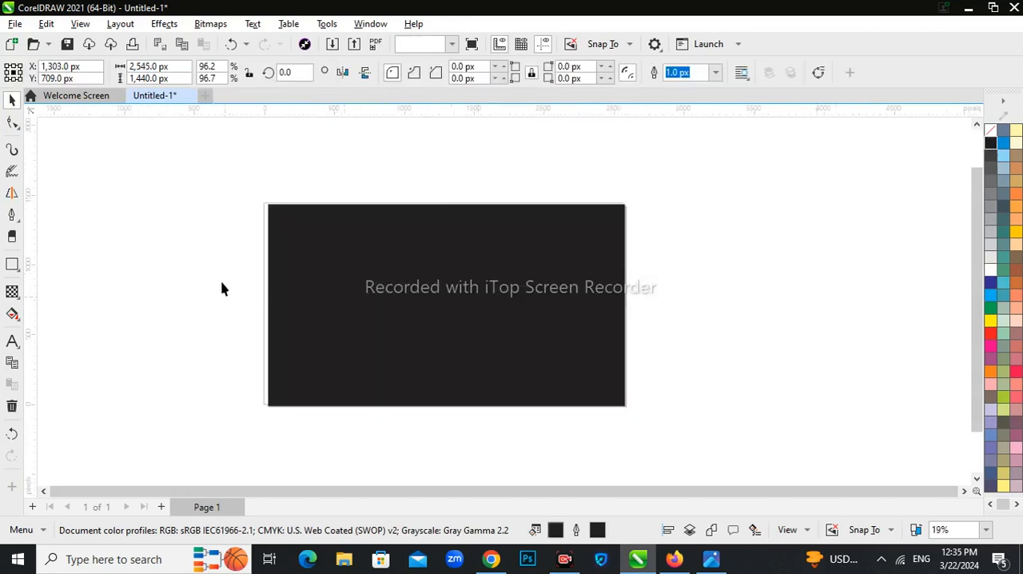
pyautogui.click(14, 272)
pyautogui.click(48, 299)
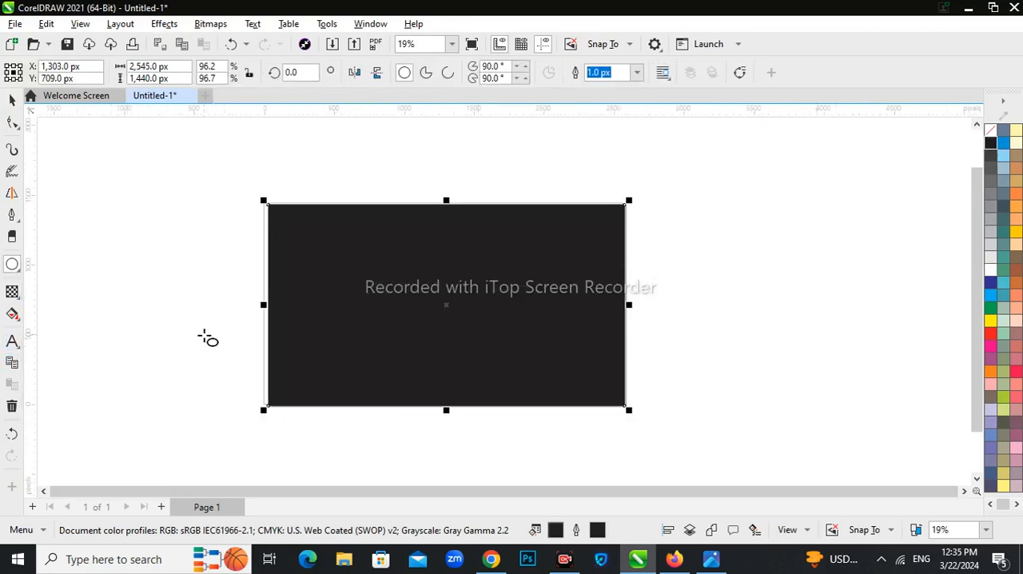
pyautogui.moveTo(332, 183); pyautogui.dragTo(395, 246)
pyautogui.press('space')
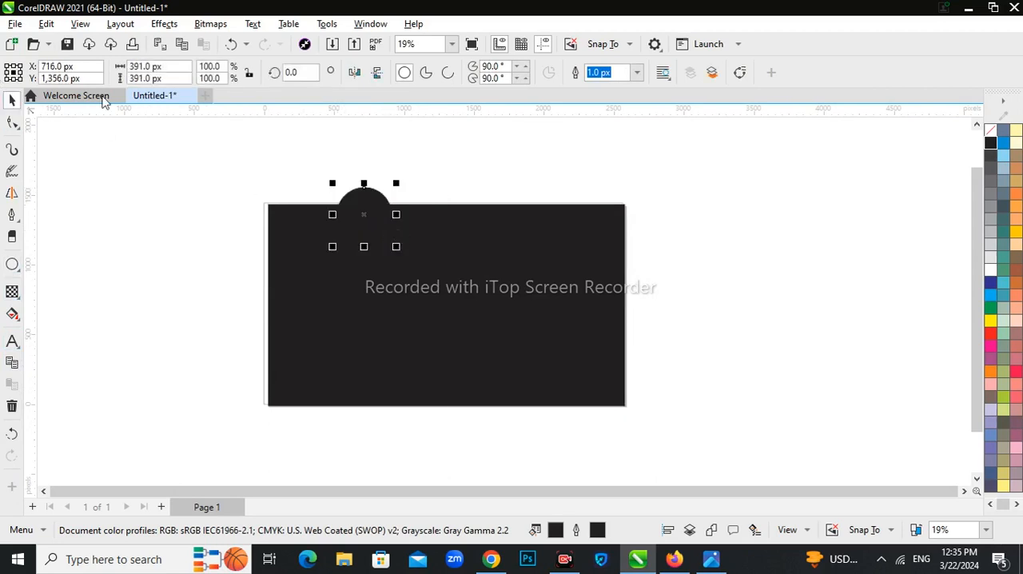
# Step: Remove the circle's fill and set its outline width to 16 px
pyautogui.click(637, 72)
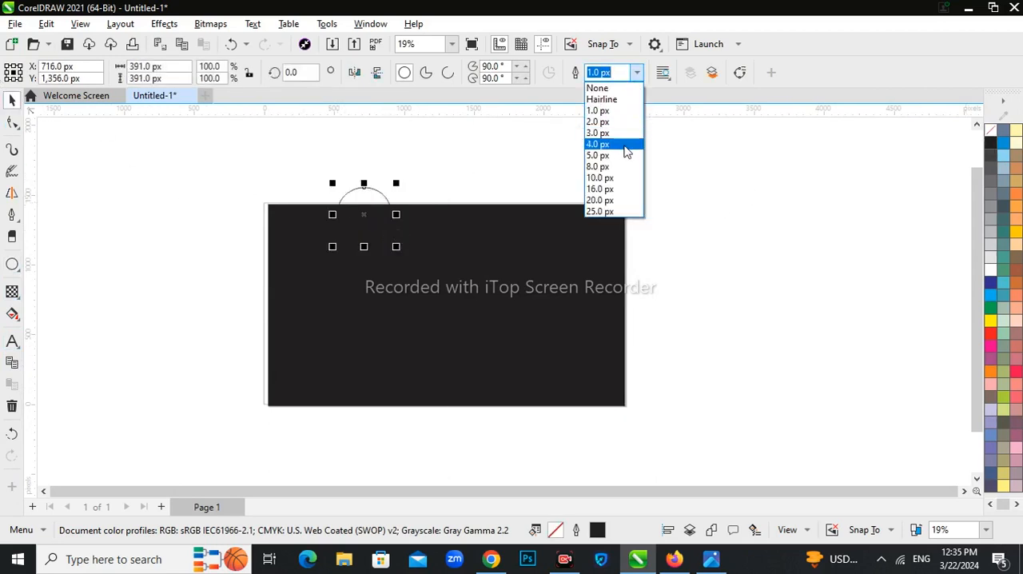
pyautogui.click(623, 154)
pyautogui.click(637, 73)
pyautogui.click(620, 189)
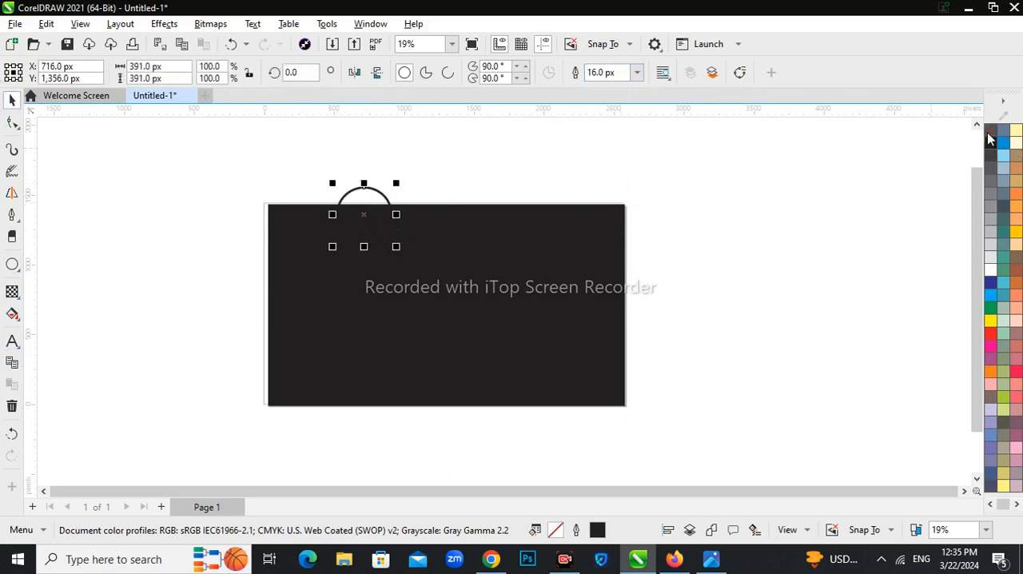
# Step: Trim away the part of the circle above the rectangle and colour the remaining arc's outline orange
pyautogui.click(17, 128)
pyautogui.click(66, 265)
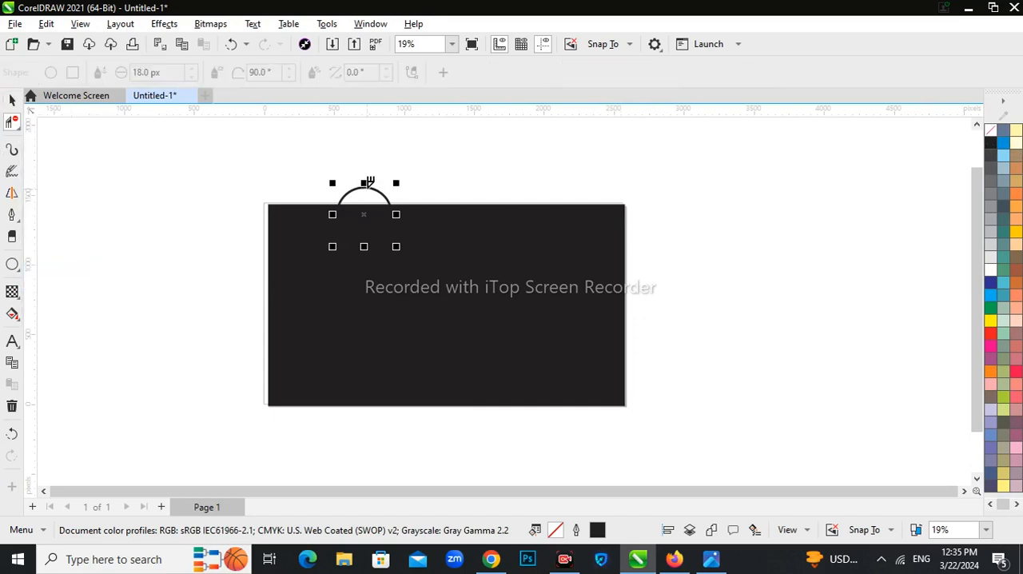
pyautogui.click(367, 186)
pyautogui.click(14, 100)
pyautogui.rightClick(990, 371)
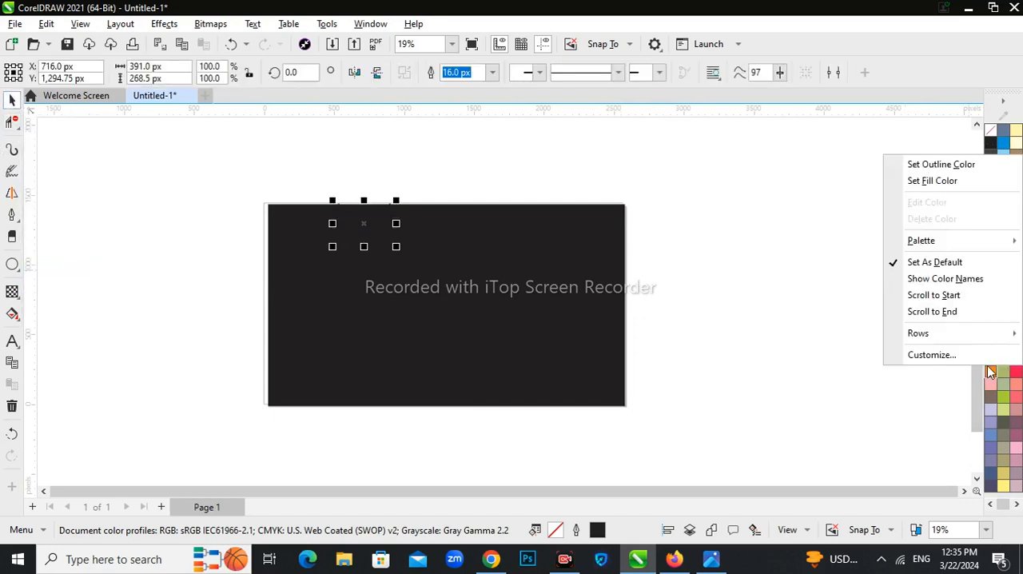
pyautogui.click(931, 165)
pyautogui.click(189, 219)
# Step: Nudge the orange arc to the right along the rectangle's top edge
pyautogui.scroll(2, 362, 242)
pyautogui.click(362, 242)
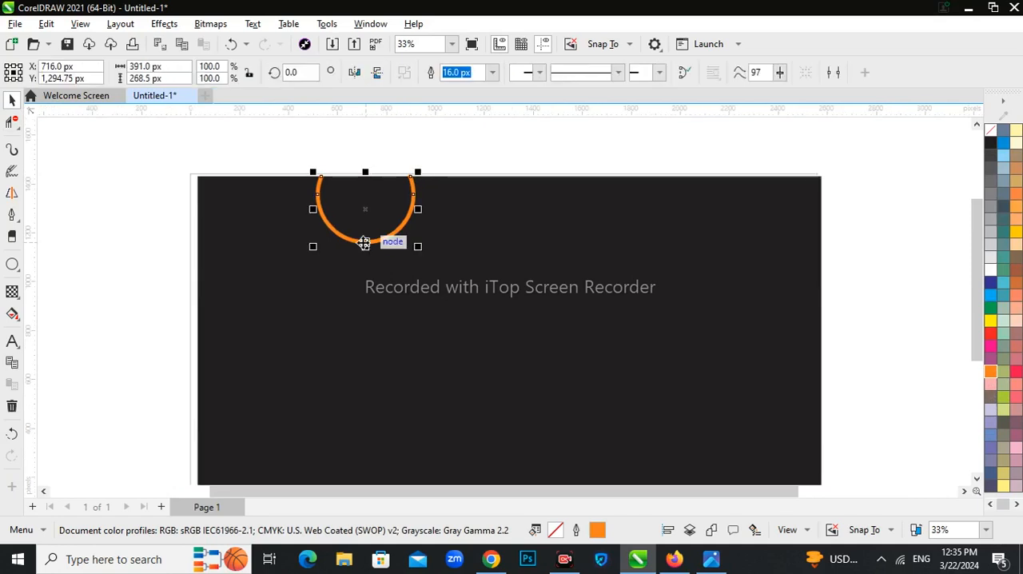
pyautogui.press('Right')
pyautogui.press('Right')
pyautogui.press('Right')
pyautogui.press('Right')
pyautogui.press('Right')
pyautogui.press('Right')
pyautogui.press('Right')
pyautogui.press('Right')
pyautogui.press('Right')
pyautogui.press('Right')
pyautogui.press('Right')
pyautogui.press('Right')
pyautogui.press('Right')
pyautogui.press('Right')
pyautogui.press('Right')
pyautogui.scroll(-2, 361, 241)
pyautogui.click(208, 200)
pyautogui.scroll(2, 216, 202)
pyautogui.scroll(-2, 369, 232)
pyautogui.click(375, 250)
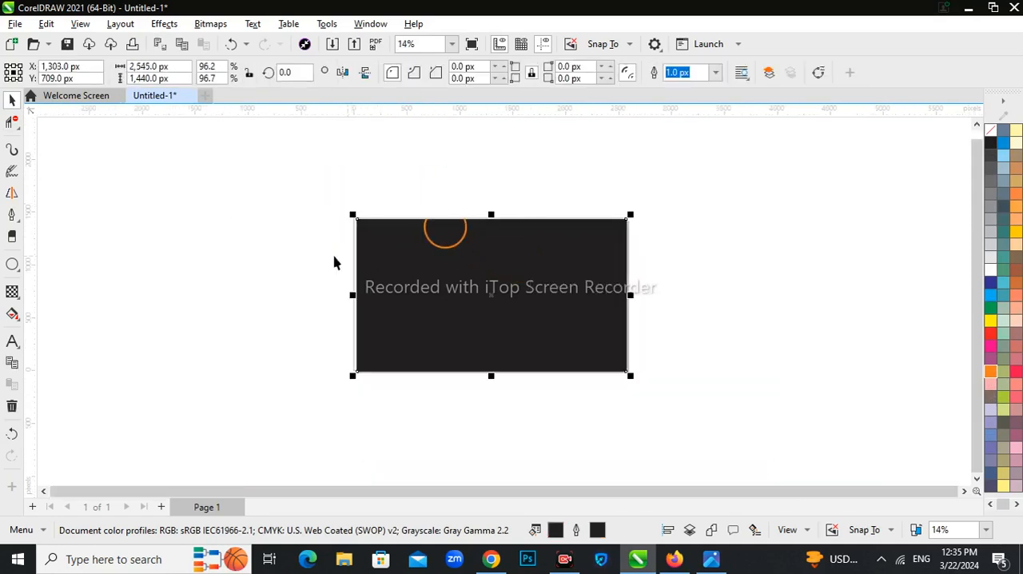
# Step: Draw a circle about 1,153 px wide left of the page, with no fill and a black hairline outline
pyautogui.click(12, 264)
pyautogui.moveTo(179, 263)
pyautogui.mouseDown()
pyautogui.moveTo(269, 376)
pyautogui.moveTo(310, 394)
pyautogui.mouseUp()
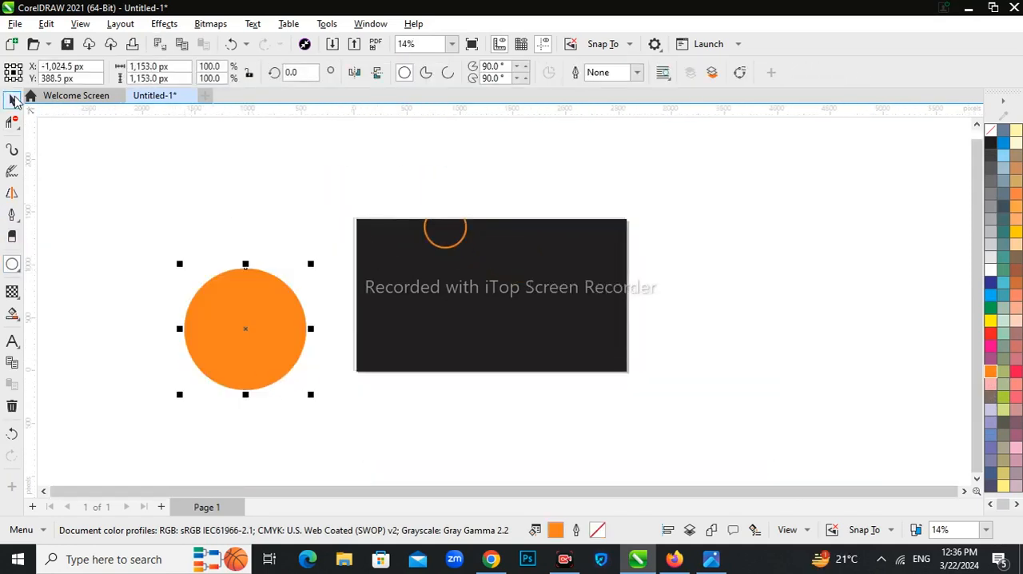
pyautogui.click(991, 130)
pyautogui.rightClick(990, 142)
pyautogui.click(990, 154)
pyautogui.click(293, 352)
pyautogui.click(299, 355)
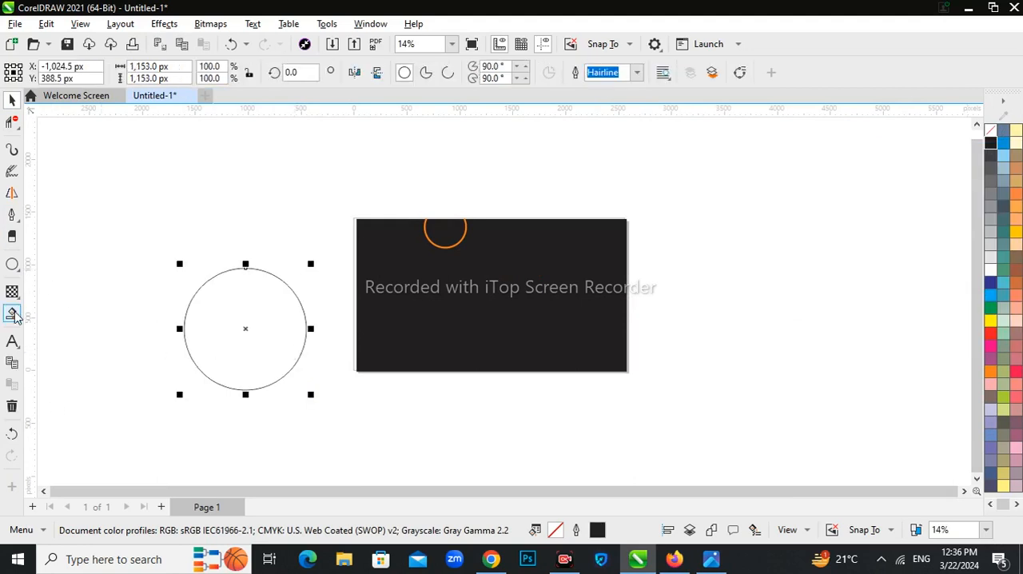
# Step: Draw a diagonal pen line across the unfilled circle and enlarge it to about 1,034 by 1,691 px
pyautogui.click(12, 216)
pyautogui.click(239, 250)
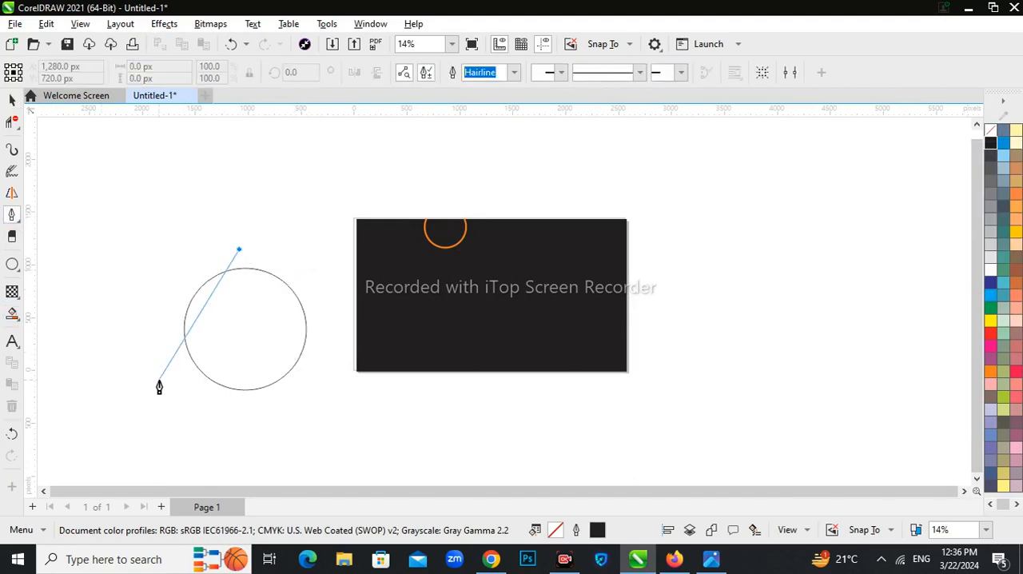
pyautogui.click(158, 379)
pyautogui.press('space')
pyautogui.moveTo(243, 244); pyautogui.dragTo(273, 197)
pyautogui.scroll(1, 219, 288)
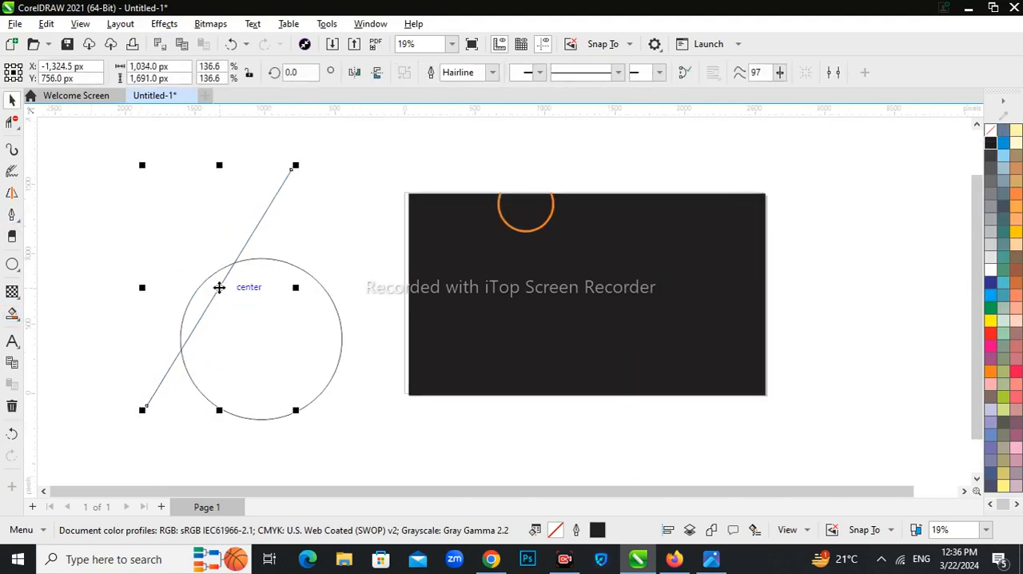
# Step: Duplicate the diagonal line with a small offset and repeat the copies in parallel across the circle
pyautogui.moveTo(219, 287); pyautogui.dragTo(230, 301)
pyautogui.hotkey('ctrl', 'r')
pyautogui.hotkey('ctrl', 'r')
pyautogui.hotkey('ctrl', 'r')
pyautogui.hotkey('ctrl', 'r')
pyautogui.hotkey('ctrl', 'r')
pyautogui.hotkey('ctrl', 'r')
pyautogui.hotkey('ctrl', 'r')
pyautogui.hotkey('ctrl', 'r')
pyautogui.hotkey('ctrl', 'r')
pyautogui.hotkey('ctrl', 'r')
pyautogui.hotkey('ctrl', 'r')
pyautogui.hotkey('ctrl', 'r')
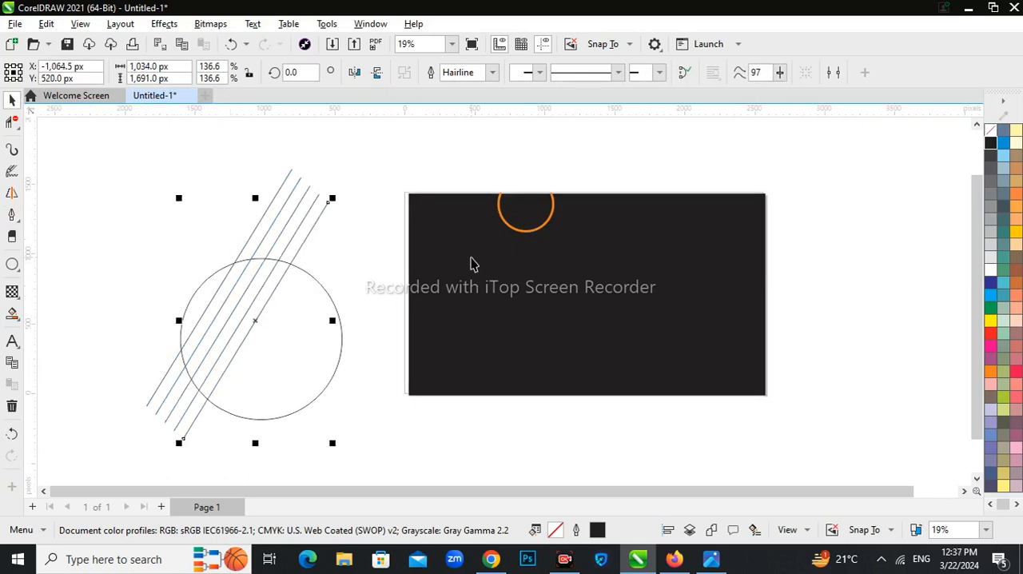
# Step: Trim off the ends of the diagonal lines that extend outside the circle
pyautogui.click(16, 122)
pyautogui.moveTo(264, 185); pyautogui.dragTo(356, 249)
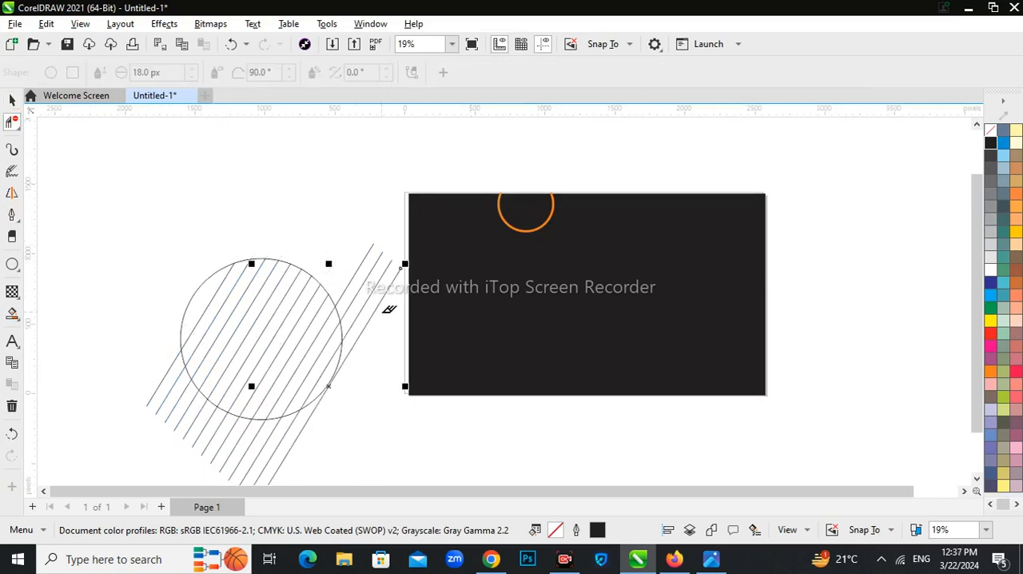
pyautogui.moveTo(386, 309); pyautogui.dragTo(359, 266)
pyautogui.moveTo(192, 381); pyautogui.dragTo(157, 367)
pyautogui.scroll(-2, 141, 292)
pyautogui.moveTo(212, 411); pyautogui.dragTo(175, 385)
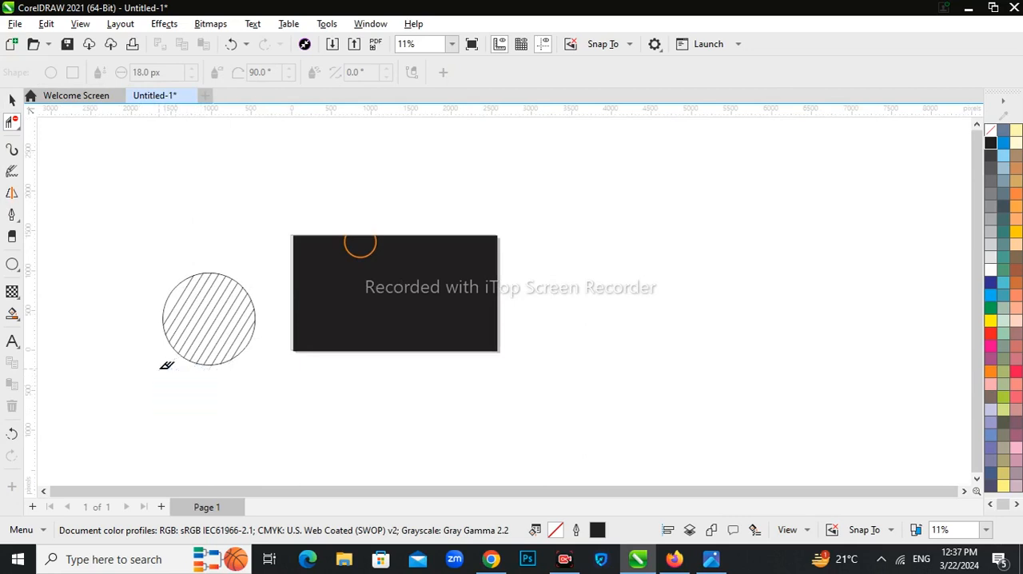
pyautogui.scroll(3, 183, 312)
# Step: Group the hatched circle, centre it on the rectangle's lower-left corner and scale it down to about 422 px
pyautogui.click(11, 100)
pyautogui.scroll(-2, 272, 280)
pyautogui.moveTo(188, 233); pyautogui.dragTo(329, 366)
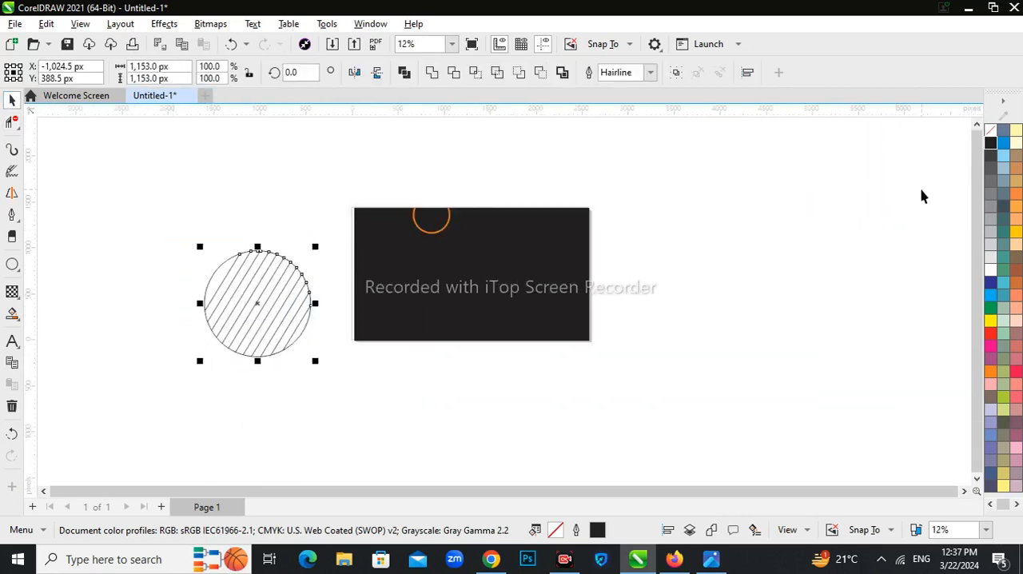
pyautogui.moveTo(258, 304); pyautogui.dragTo(355, 342)
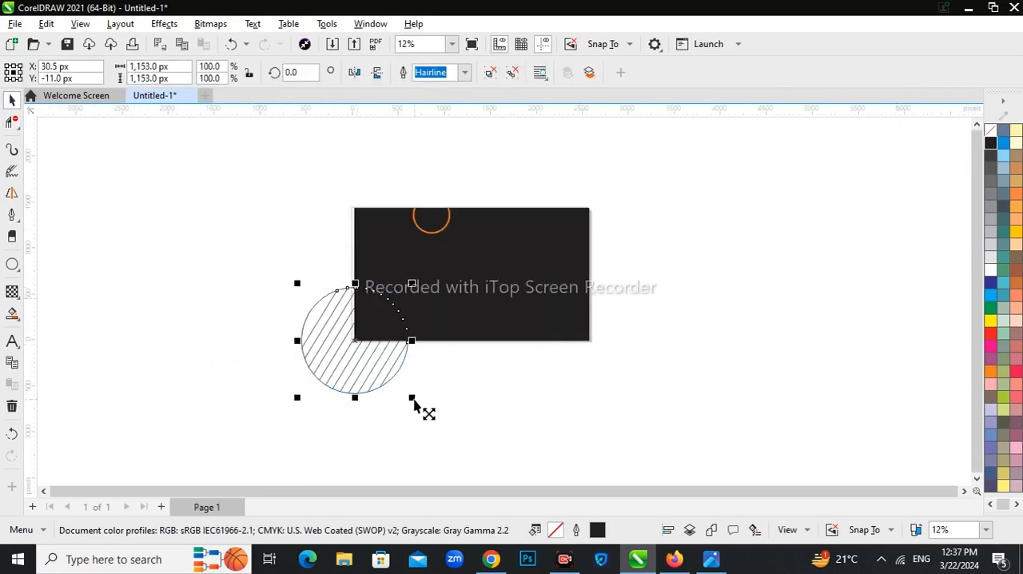
pyautogui.moveTo(411, 394)
pyautogui.mouseDown()
pyautogui.moveTo(389, 377)
pyautogui.moveTo(387, 387)
pyautogui.mouseUp()
pyautogui.scroll(4, 382, 367)
pyautogui.scroll(2, 343, 316)
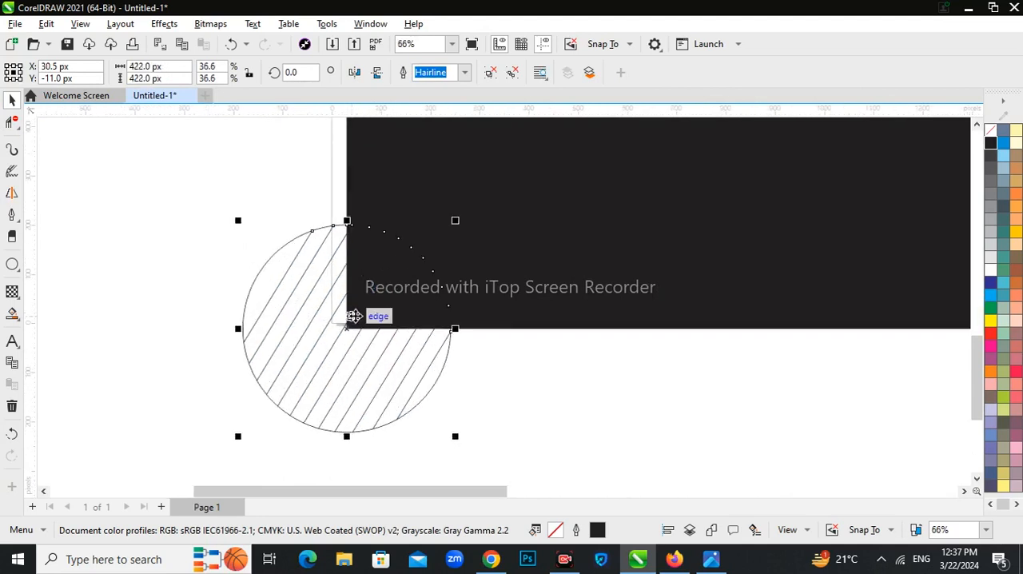
# Step: Delete the hatched circle's segments outside the rectangle, leaving a quarter circle in the lower-left corner
pyautogui.click(12, 122)
pyautogui.moveTo(293, 383); pyautogui.dragTo(292, 423)
pyautogui.moveTo(492, 422); pyautogui.dragTo(237, 375)
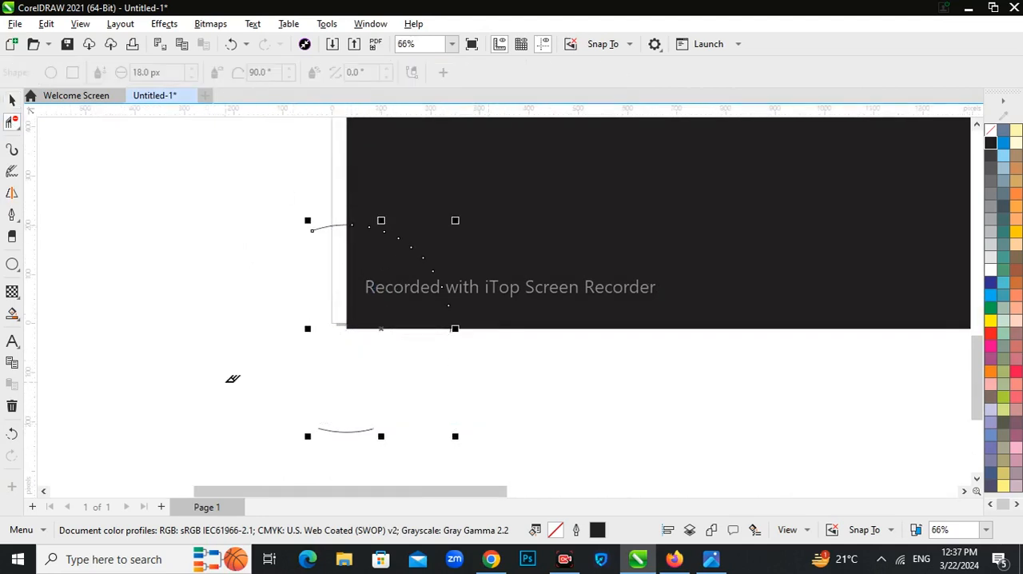
pyautogui.moveTo(332, 398); pyautogui.dragTo(378, 431)
pyautogui.moveTo(331, 202); pyautogui.dragTo(326, 243)
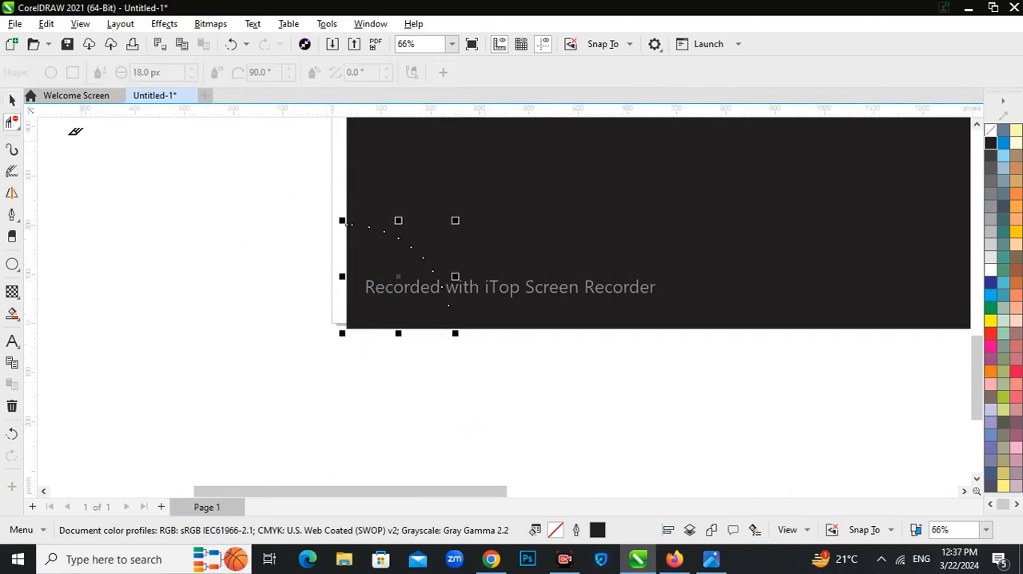
# Step: Colour the hatched quarter circle's outlines orange and set their width to 3 px
pyautogui.press('space')
pyautogui.rightClick(991, 370)
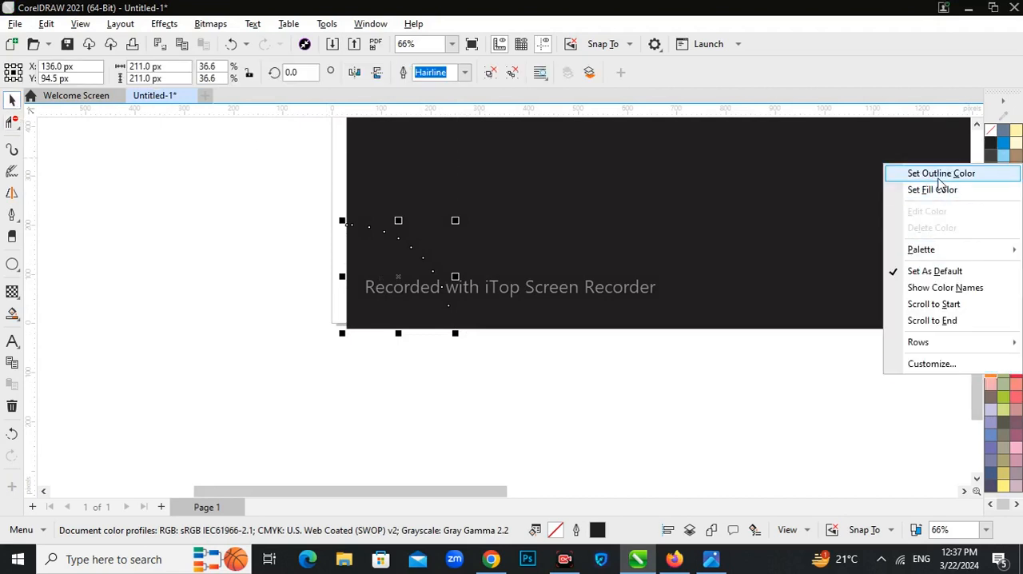
pyautogui.click(939, 171)
pyautogui.click(463, 72)
pyautogui.click(438, 127)
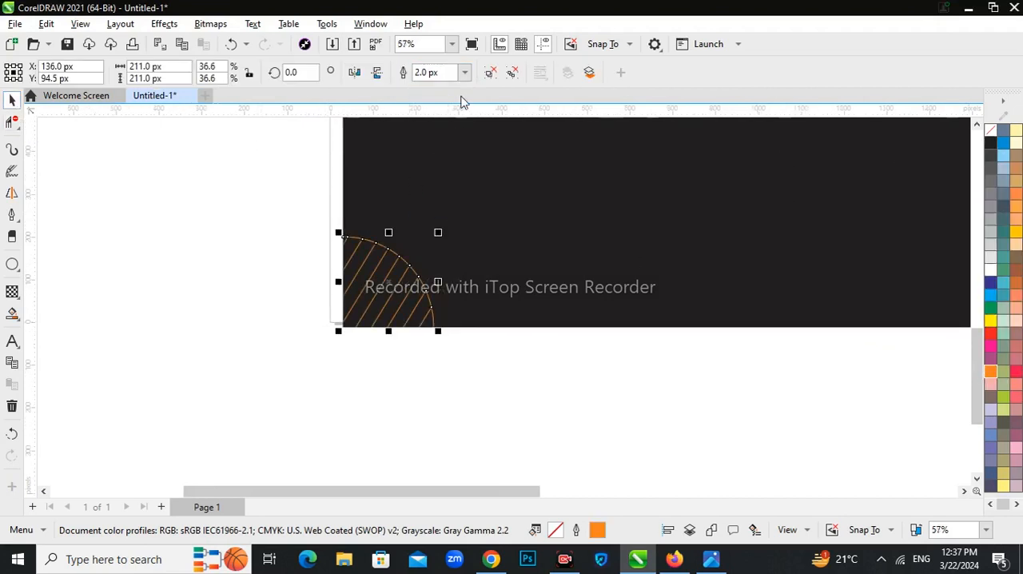
pyautogui.click(463, 71)
pyautogui.click(438, 128)
pyautogui.scroll(-2, 267, 352)
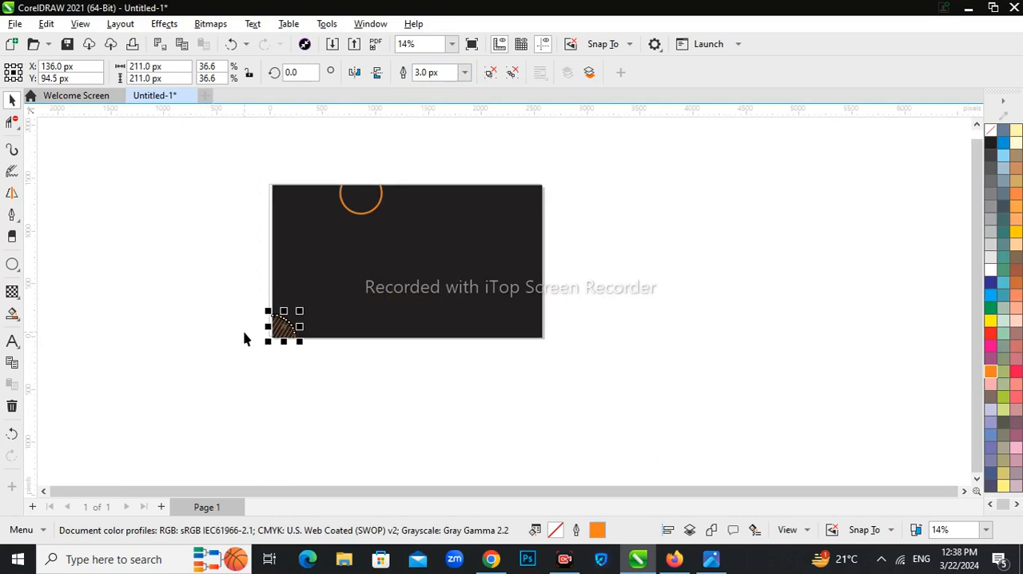
pyautogui.click(244, 338)
# Step: Draw a circle about 644 px wide to the right of the page
pyautogui.click(12, 264)
pyautogui.moveTo(621, 209); pyautogui.dragTo(698, 286)
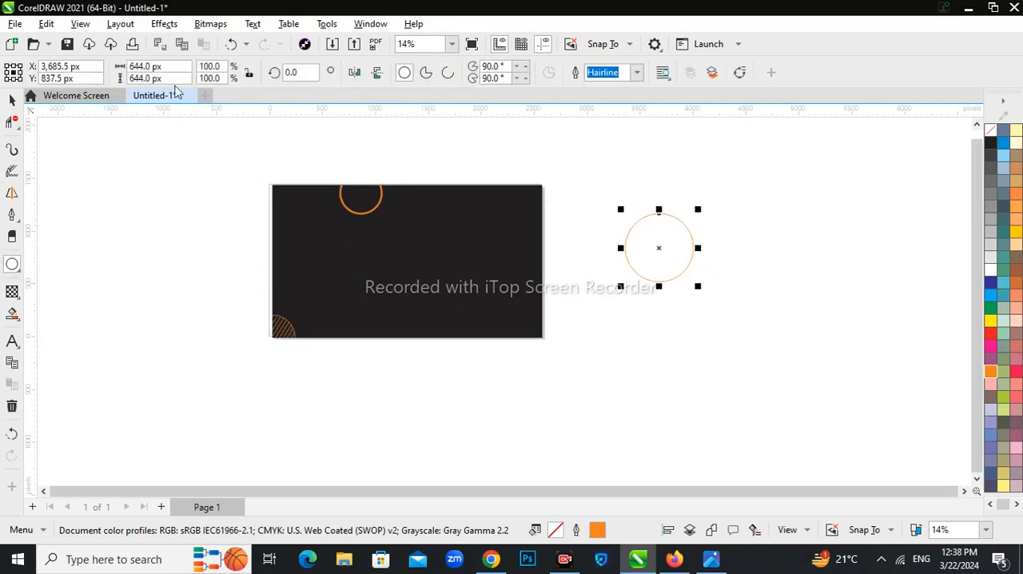
pyautogui.click(12, 99)
# Step: Draw a diagonal line across the new circle and enlarge it to about 482 by 819 px
pyautogui.click(12, 191)
pyautogui.scroll(2, 647, 243)
pyautogui.moveTo(669, 148)
pyautogui.mouseDown()
pyautogui.moveTo(666, 170)
pyautogui.moveTo(581, 295)
pyautogui.mouseUp()
pyautogui.moveTo(681, 131); pyautogui.dragTo(692, 119)
# Step: Copy the diagonal line slightly to the right and repeat the duplicates until they span the 644 px circle
pyautogui.moveTo(632, 242); pyautogui.dragTo(641, 248)
pyautogui.rightClick(640, 248)
pyautogui.hotkey('ctrl', 'r')
pyautogui.hotkey('ctrl', 'r')
pyautogui.hotkey('ctrl', 'r')
pyautogui.hotkey('ctrl', 'r')
pyautogui.hotkey('ctrl', 'r')
pyautogui.hotkey('ctrl', 'r')
pyautogui.hotkey('ctrl', 'r')
pyautogui.hotkey('ctrl', 'r')
pyautogui.hotkey('ctrl', 'r')
pyautogui.hotkey('ctrl', 'r')
pyautogui.hotkey('ctrl', 'r')
pyautogui.hotkey('ctrl', 'r')
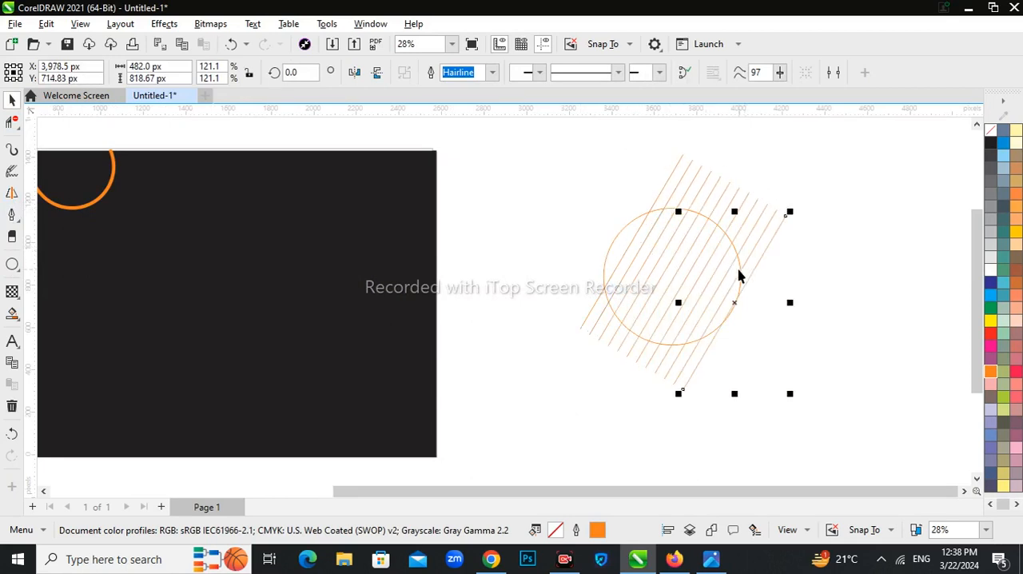
# Step: Trim off the line ends protruding from the circle right of the page
pyautogui.click(12, 121)
pyautogui.moveTo(757, 199); pyautogui.dragTo(759, 199)
pyautogui.moveTo(810, 279); pyautogui.dragTo(746, 207)
pyautogui.moveTo(725, 389); pyautogui.dragTo(655, 367)
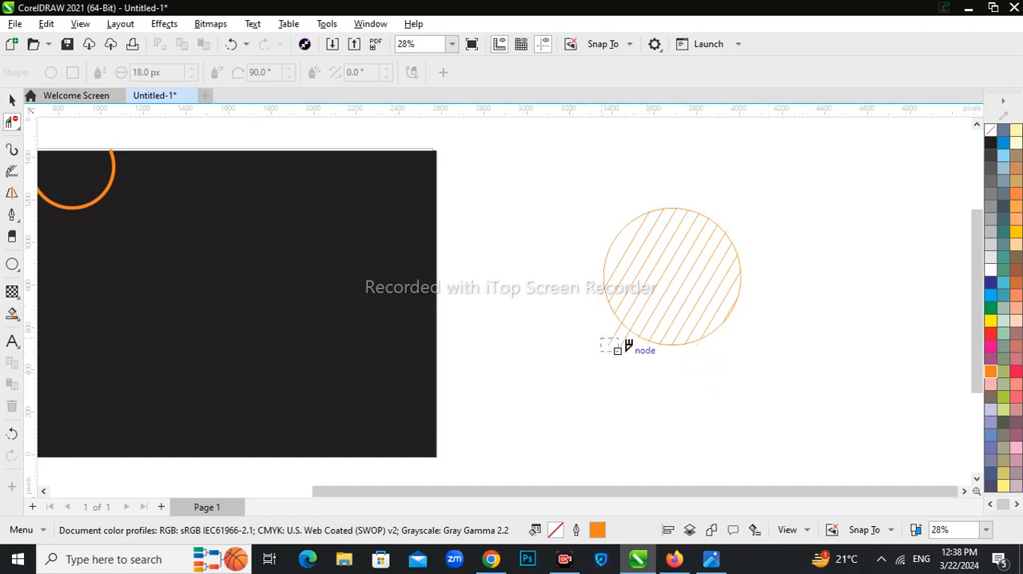
# Step: Group the second hatched circle, move its centre to the rectangle's upper-right corner and scale it to about 544 px
pyautogui.click(12, 101)
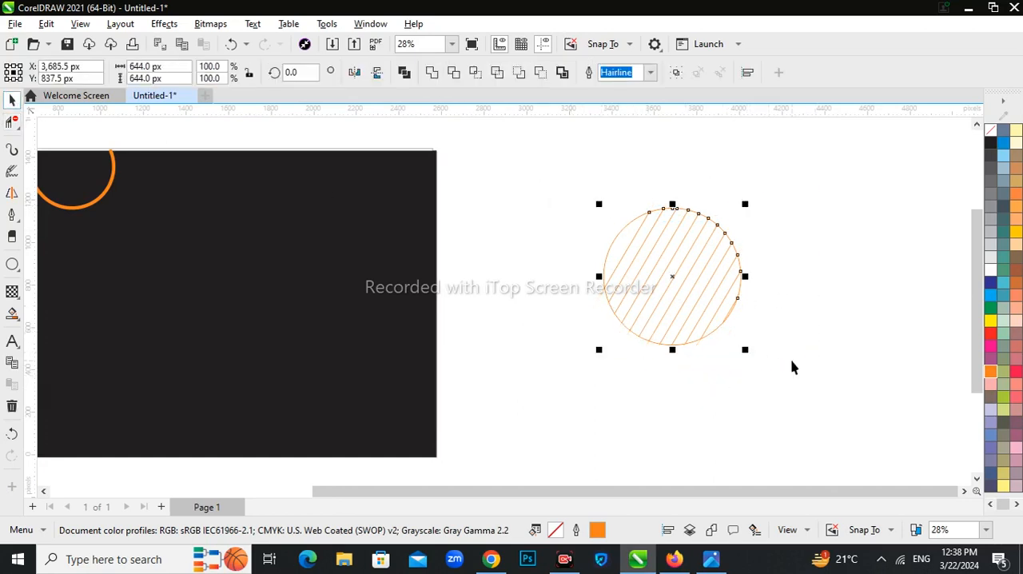
pyautogui.moveTo(676, 276)
pyautogui.mouseDown()
pyautogui.moveTo(429, 157)
pyautogui.moveTo(438, 155)
pyautogui.mouseUp()
pyautogui.scroll(-4, 480, 273)
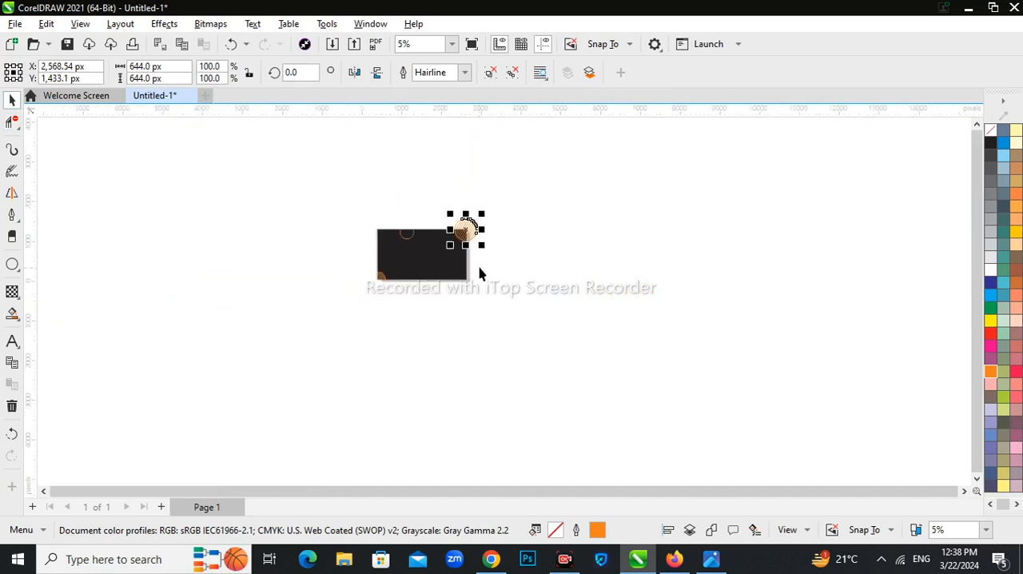
pyautogui.scroll(4, 480, 274)
pyautogui.moveTo(529, 289); pyautogui.dragTo(518, 284)
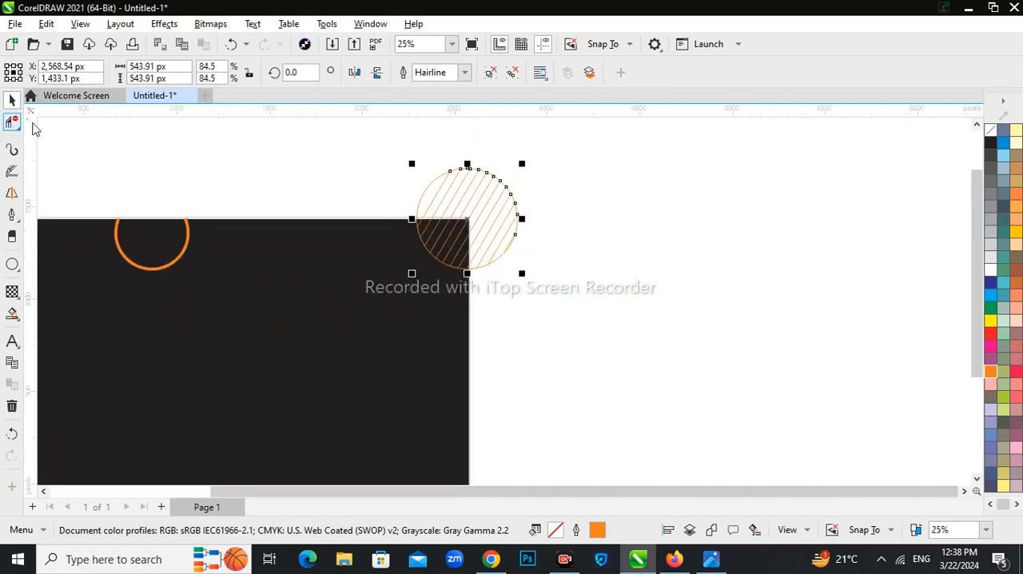
# Step: Delete the second hatched circle's segments outside the rectangle's upper-right corner
pyautogui.click(13, 122)
pyautogui.moveTo(345, 161); pyautogui.dragTo(512, 210)
pyautogui.moveTo(578, 224)
pyautogui.mouseDown()
pyautogui.moveTo(492, 264)
pyautogui.moveTo(516, 275)
pyautogui.mouseUp()
pyautogui.click(12, 102)
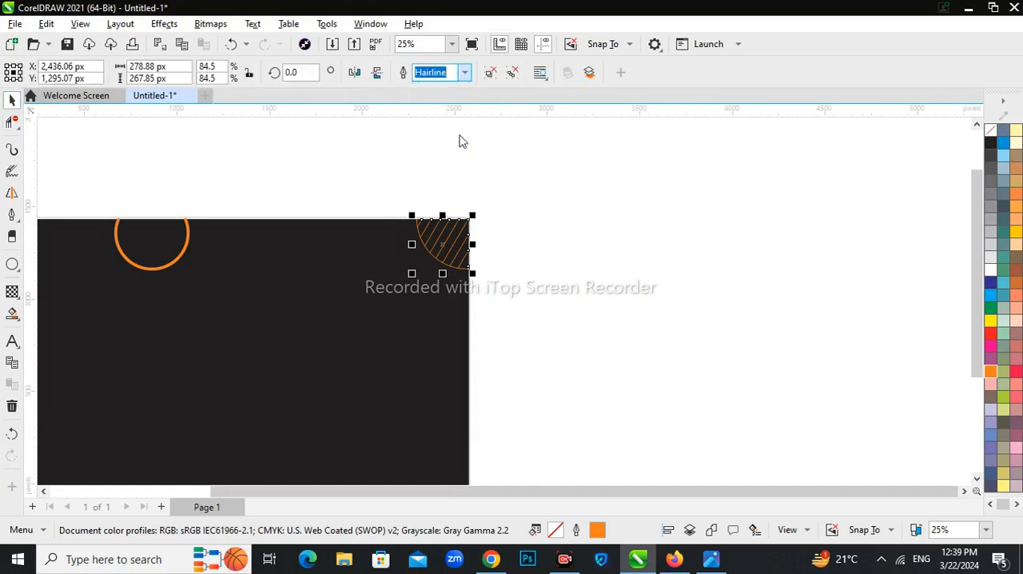
# Step: Colour the upper-right hatched quarter circle's outlines white
pyautogui.rightClick(990, 270)
pyautogui.click(547, 259)
pyautogui.scroll(-2, 543, 259)
pyautogui.scroll(1, 471, 304)
pyautogui.scroll(-2, 463, 313)
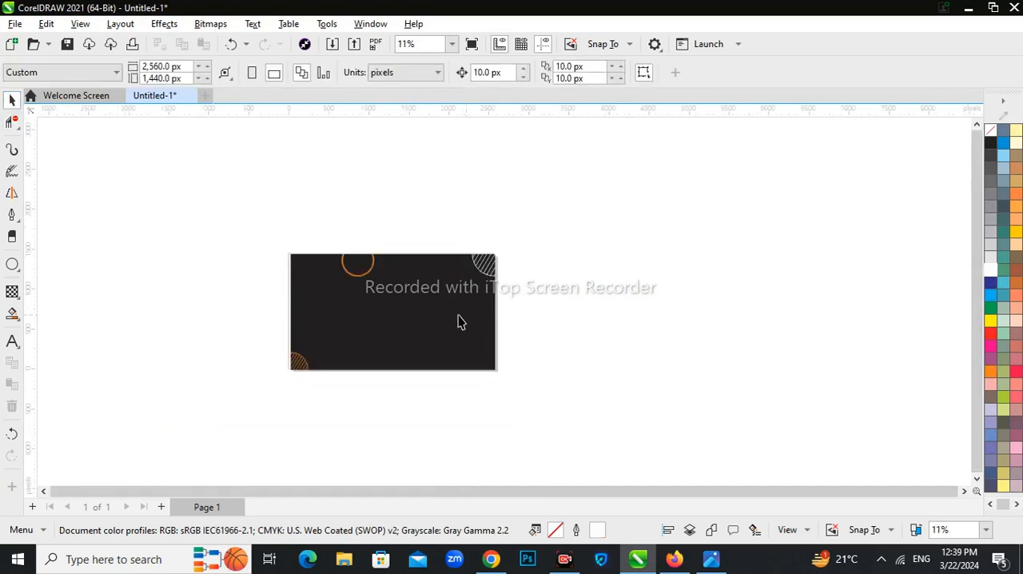
# Step: Draw a circle about 237 px wide concentric with the orange arc and trim its part above the rectangle
pyautogui.scroll(2, 351, 293)
pyautogui.click(370, 263)
pyautogui.press('Escape')
pyautogui.click(12, 264)
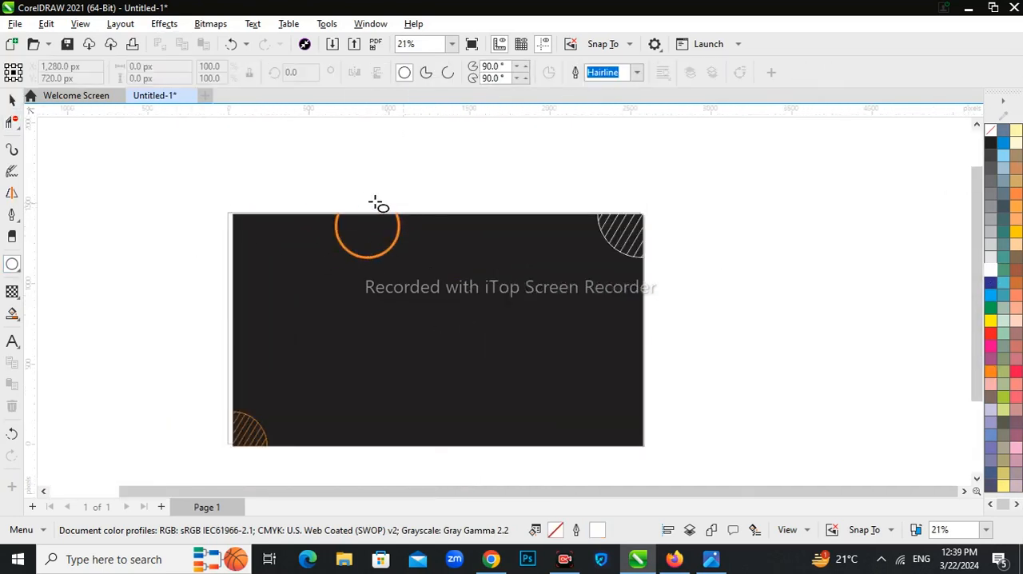
pyautogui.moveTo(357, 204); pyautogui.dragTo(365, 241)
pyautogui.press('space')
pyautogui.scroll(3, 370, 239)
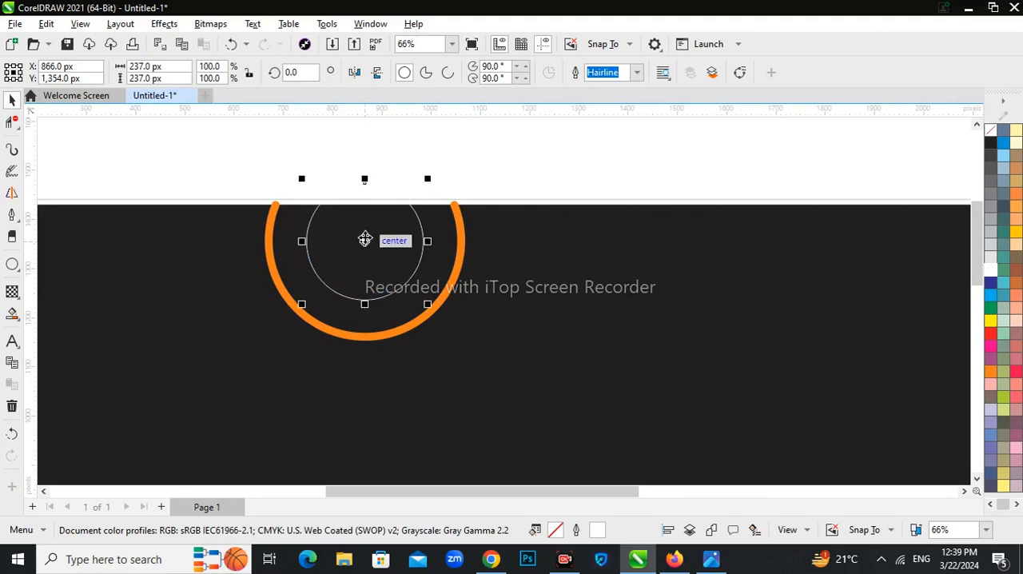
pyautogui.click(12, 123)
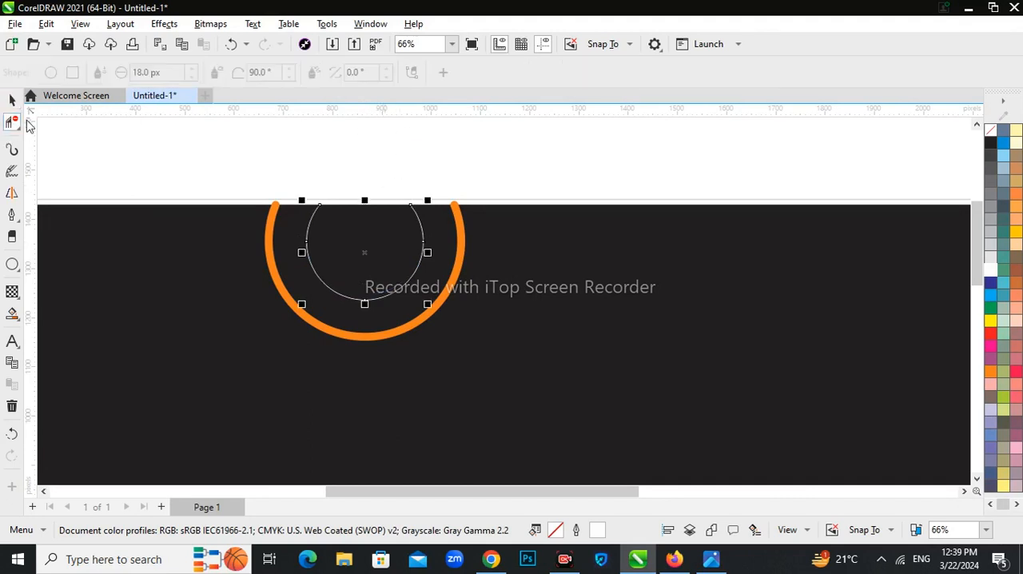
# Step: Fill the trimmed circle inside the orange arc with white using Smart Fill
pyautogui.click(12, 101)
pyautogui.click(12, 314)
pyautogui.click(381, 267)
pyautogui.click(990, 270)
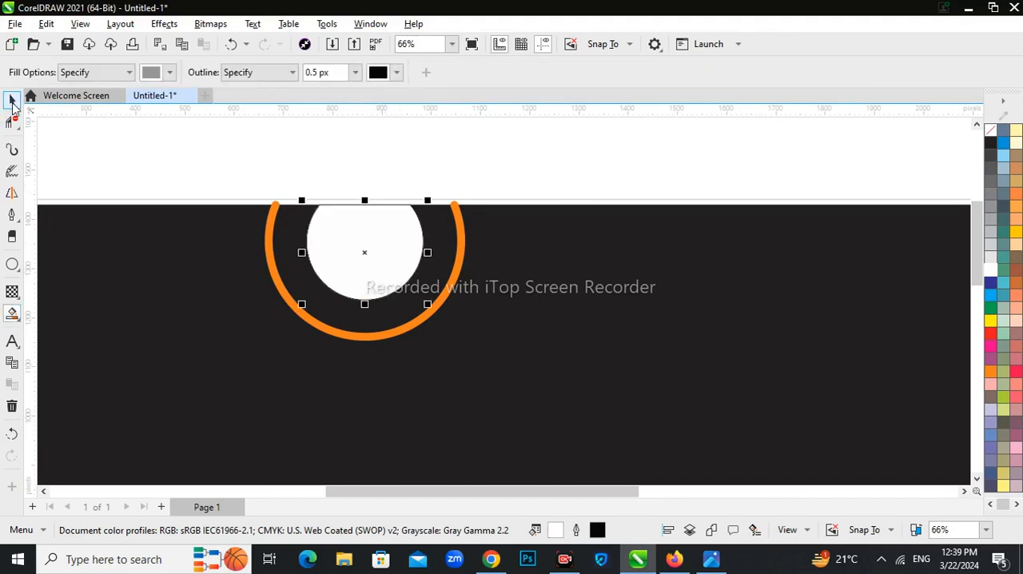
pyautogui.click(12, 101)
pyautogui.scroll(-4, 371, 414)
pyautogui.scroll(1, 375, 379)
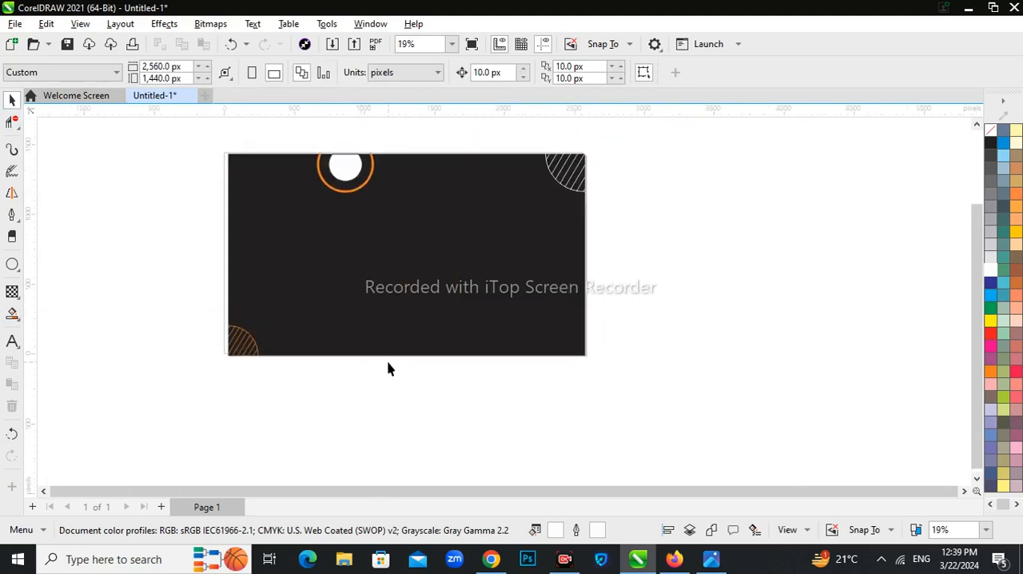
# Step: Draw a white 60 px circle near the rectangle's lower edge and duplicate it sideways into an evenly spaced row of six
pyautogui.click(12, 264)
pyautogui.moveTo(421, 314); pyautogui.dragTo(557, 324)
pyautogui.click(12, 101)
pyautogui.click(359, 423)
pyautogui.scroll(1, 434, 320)
pyautogui.rightClick(558, 324)
pyautogui.hotkey('ctrl', 'r')
pyautogui.hotkey('ctrl', 'r')
pyautogui.hotkey('ctrl', 'r')
pyautogui.hotkey('ctrl', 'r')
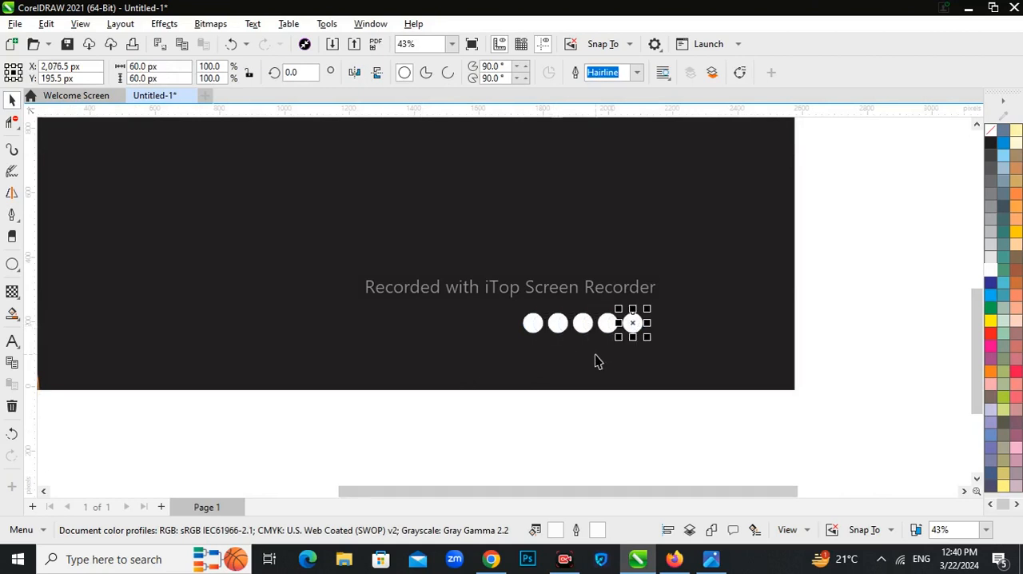
# Step: Copy the row of six circles 72 px down and repeat the copy to make three rows
pyautogui.moveTo(732, 404); pyautogui.dragTo(475, 288)
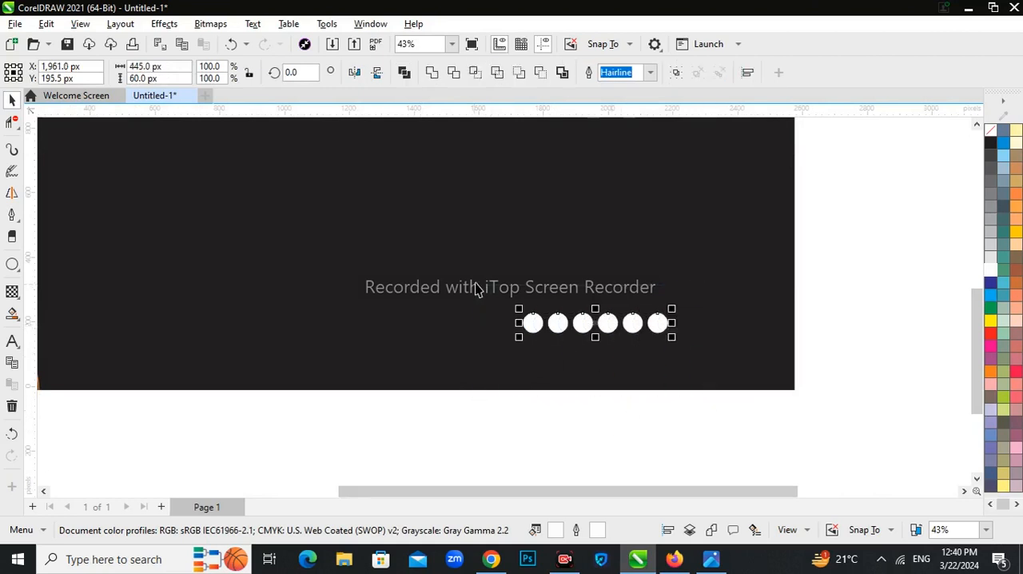
pyautogui.scroll(1, 605, 323)
pyautogui.moveTo(604, 324); pyautogui.dragTo(606, 360)
pyautogui.rightClick(606, 360)
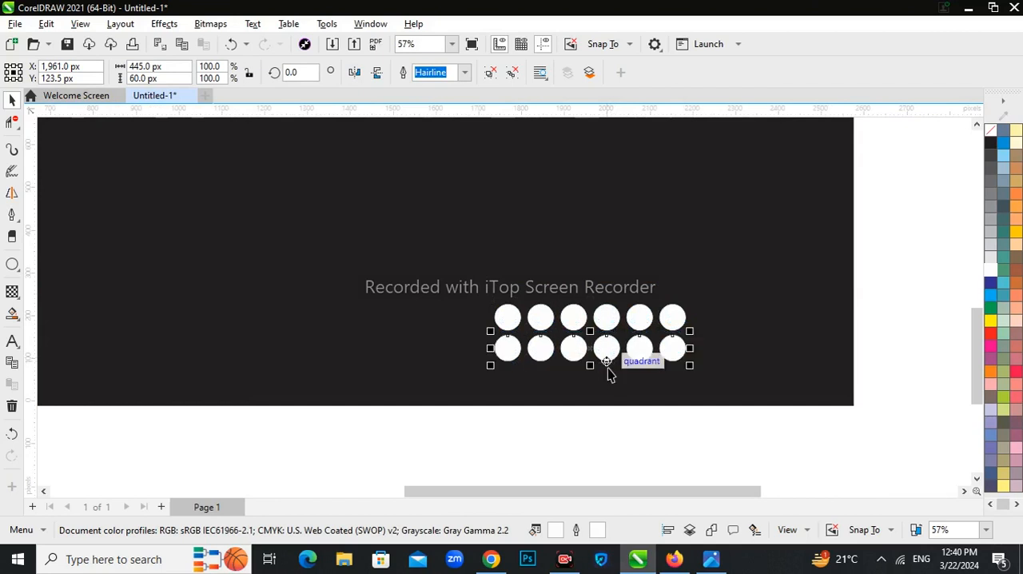
pyautogui.hotkey('ctrl', 'r')
pyautogui.press('Escape')
# Step: Scale the dot grid to about 291 by 133 px and move it near the rectangle's lower-right corner
pyautogui.scroll(-4, 533, 378)
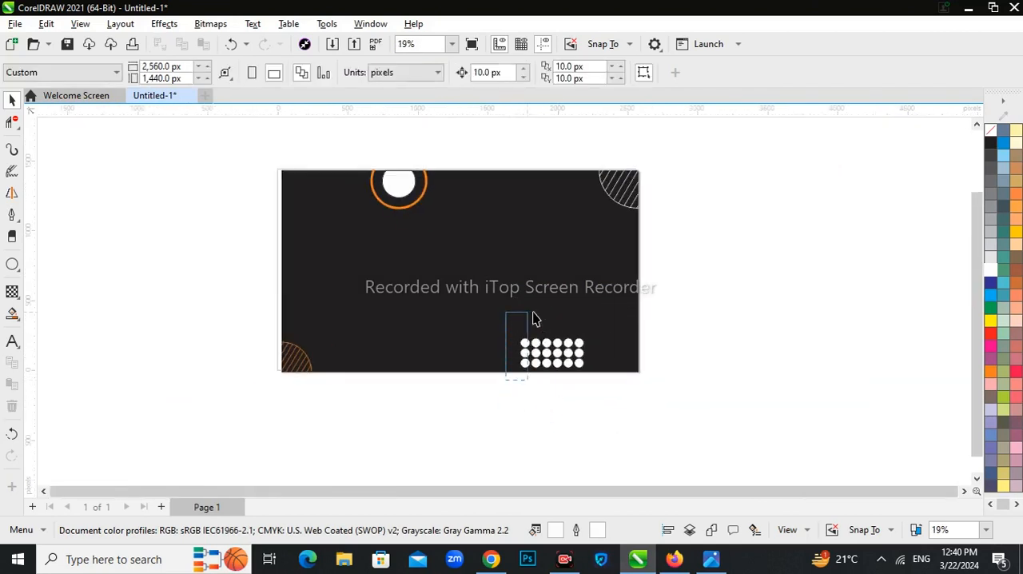
pyautogui.moveTo(533, 312); pyautogui.dragTo(595, 333)
pyautogui.scroll(1, 569, 353)
pyautogui.moveTo(595, 379); pyautogui.dragTo(580, 372)
pyautogui.moveTo(548, 354); pyautogui.dragTo(628, 360)
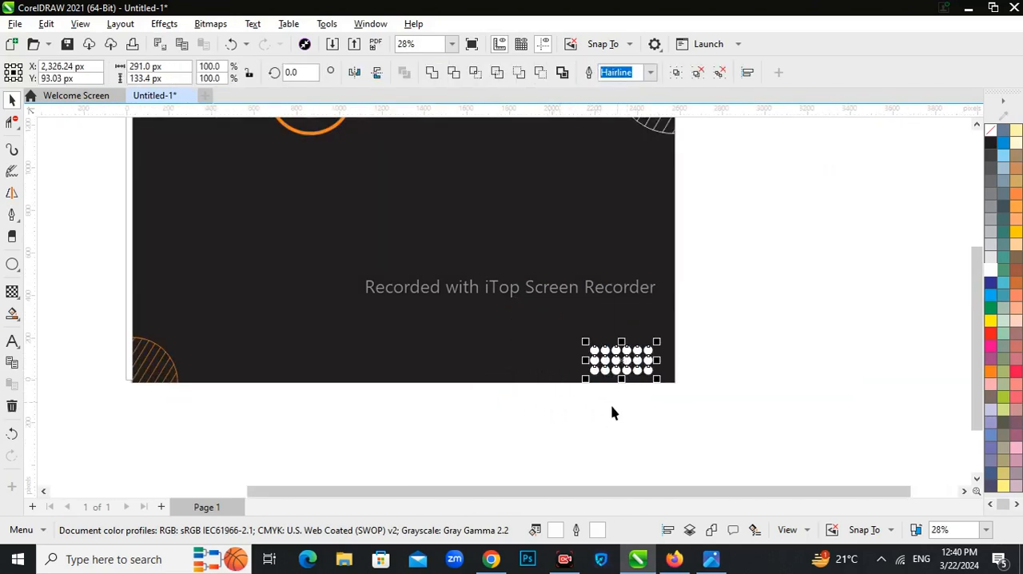
pyautogui.click(612, 412)
pyautogui.scroll(-1, 450, 343)
pyautogui.scroll(1, 450, 343)
pyautogui.scroll(-1, 456, 334)
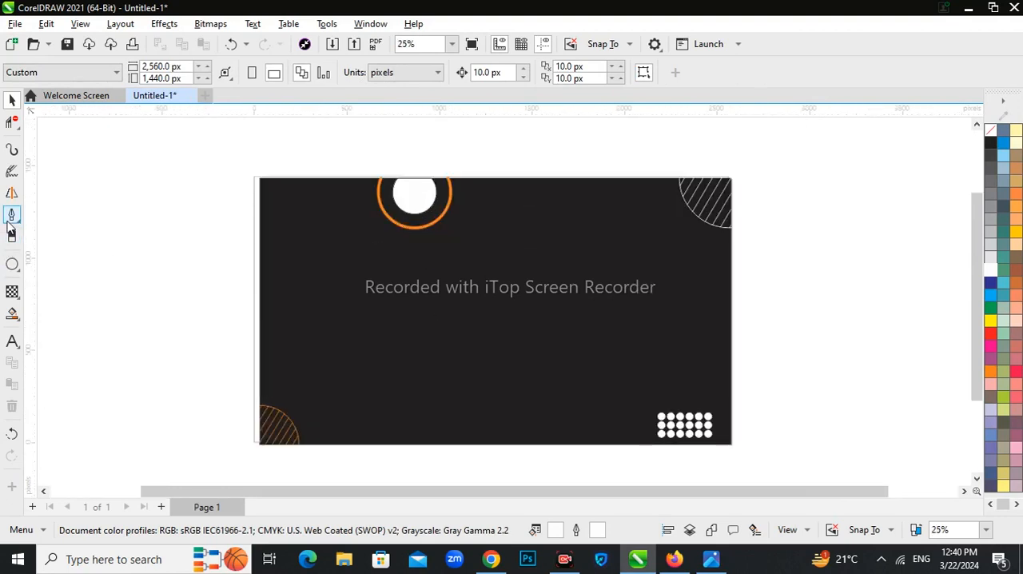
# Step: Add the text "Creative" on the dark rectangle and enlarge it to about 217 pt
pyautogui.click(12, 341)
pyautogui.click(293, 324)
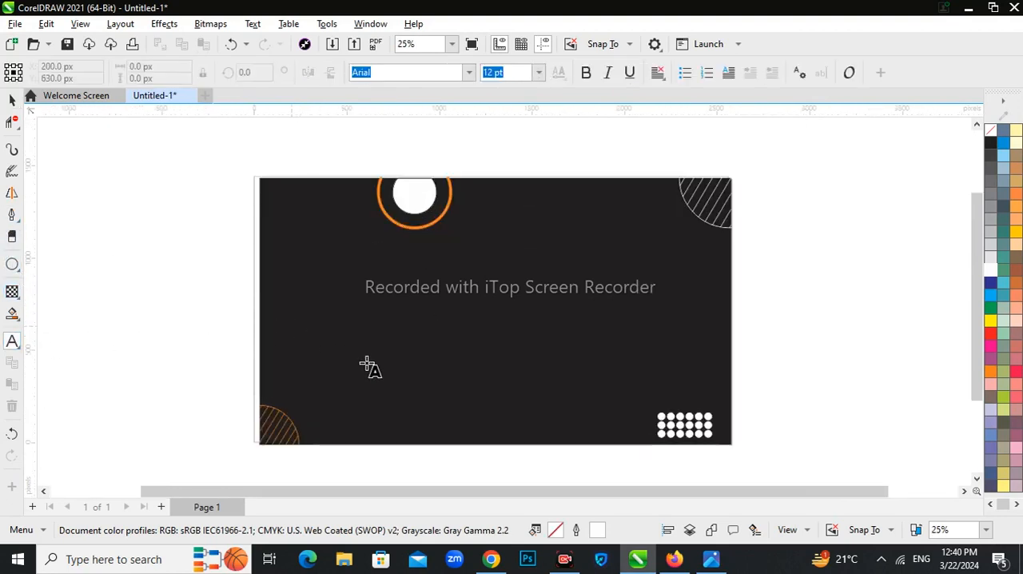
pyautogui.write('C')
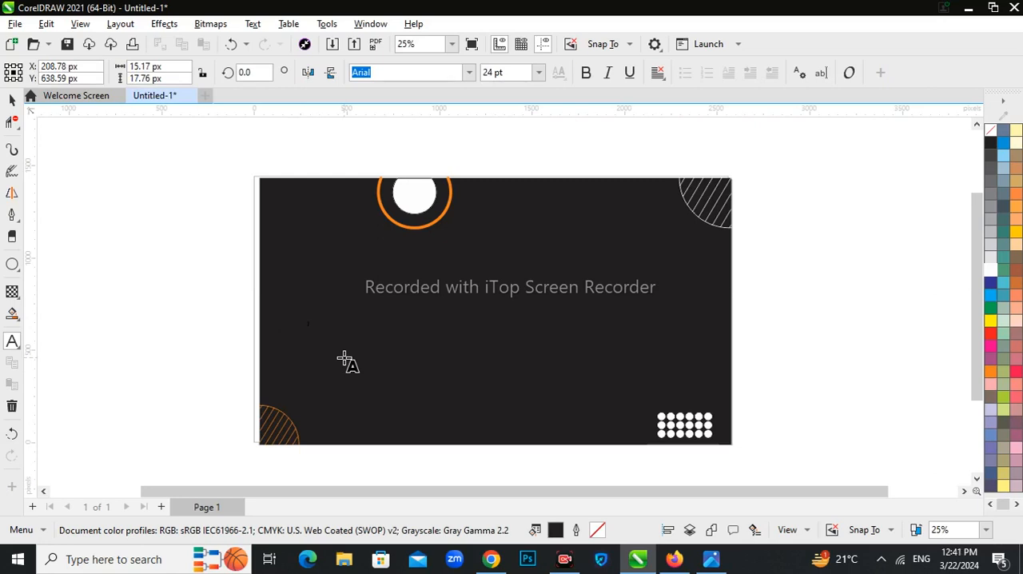
pyautogui.moveTo(313, 330); pyautogui.dragTo(443, 374)
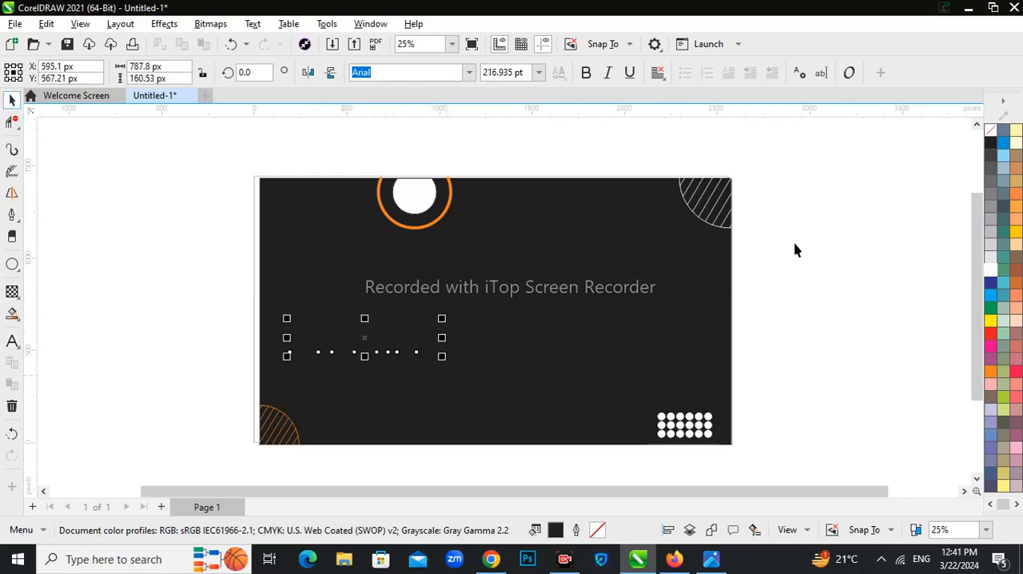
# Step: Colour the "Creative" text white and set its font to Arial Black
pyautogui.click(991, 273)
pyautogui.click(468, 72)
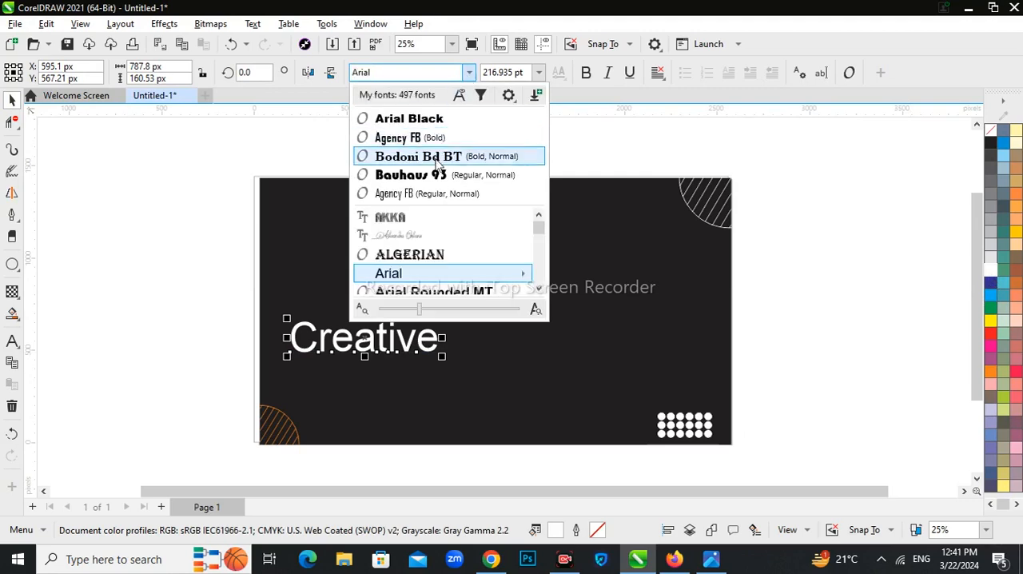
pyautogui.click(387, 119)
pyautogui.scroll(2, 411, 349)
pyautogui.scroll(-1, 411, 348)
# Step: Move the text up toward the rectangle's middle and extend it to read "Creative Juice"
pyautogui.moveTo(449, 298); pyautogui.dragTo(524, 263)
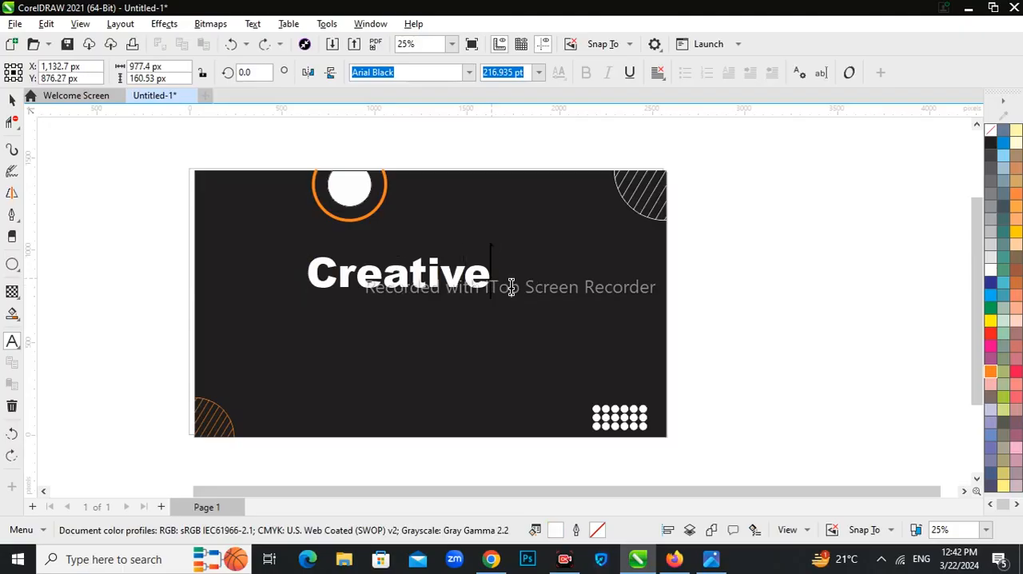
pyautogui.write('ce')
pyautogui.click(12, 101)
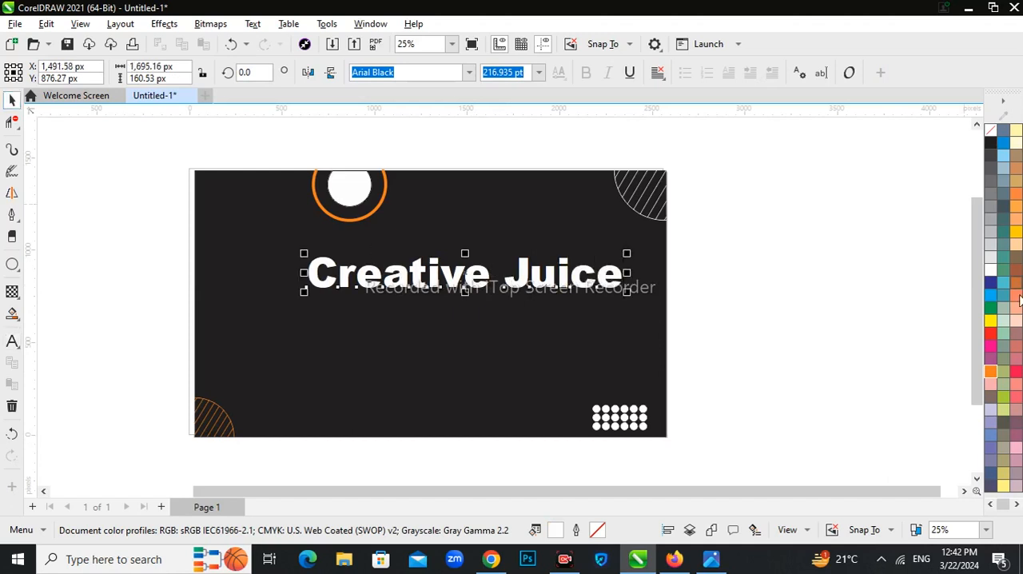
# Step: Colour only the word "Juice" in the title orange
pyautogui.click(12, 341)
pyautogui.moveTo(508, 281); pyautogui.dragTo(660, 292)
pyautogui.click(989, 373)
pyautogui.click(12, 100)
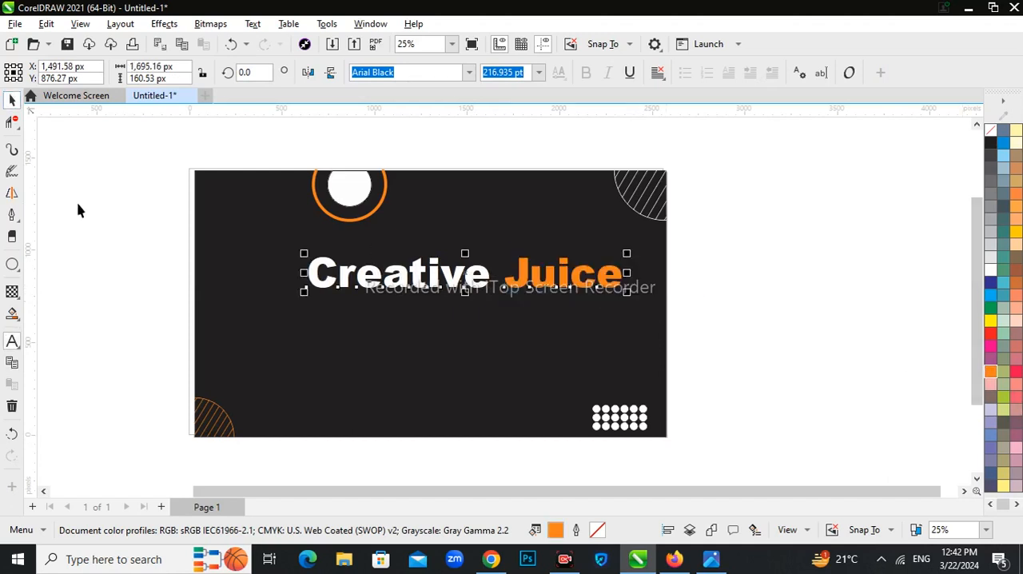
# Step: Centre the title on the rectangle at about X 1,314 px, Y 836 px
pyautogui.click(79, 204)
pyautogui.scroll(1, 197, 210)
pyautogui.moveTo(529, 318); pyautogui.dragTo(479, 329)
pyautogui.scroll(-2, 479, 329)
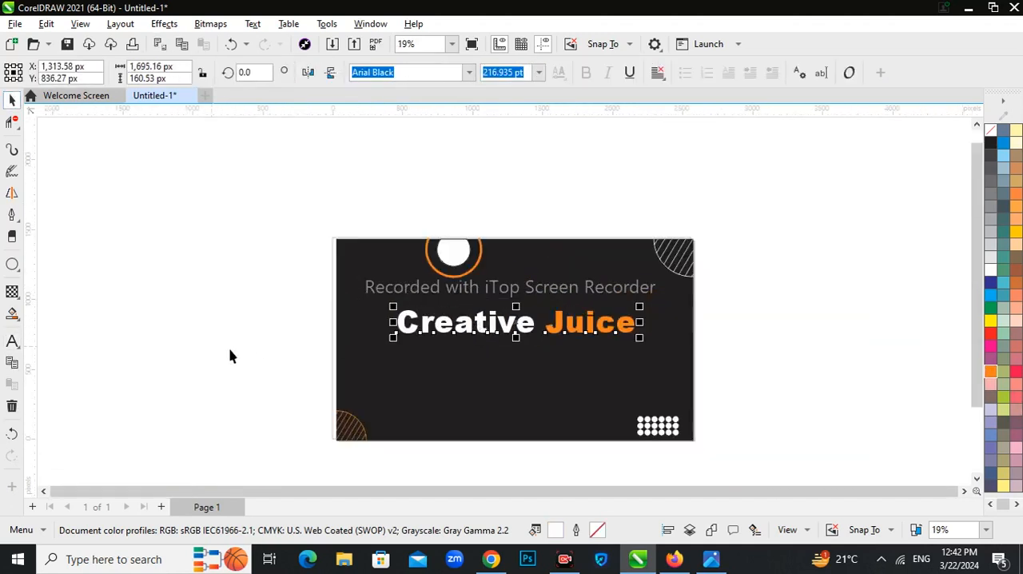
# Step: Add the text "Graphic Design Tutorial" below the "Creative Juice" title
pyautogui.scroll(1, 427, 362)
pyautogui.press('F8')
pyautogui.click(420, 361)
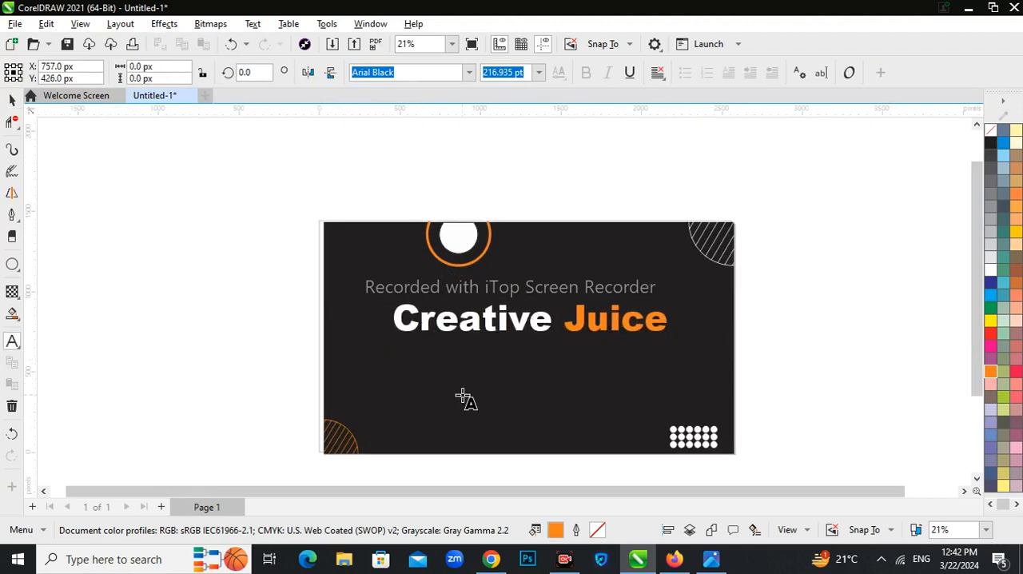
pyautogui.write('Graphic ')
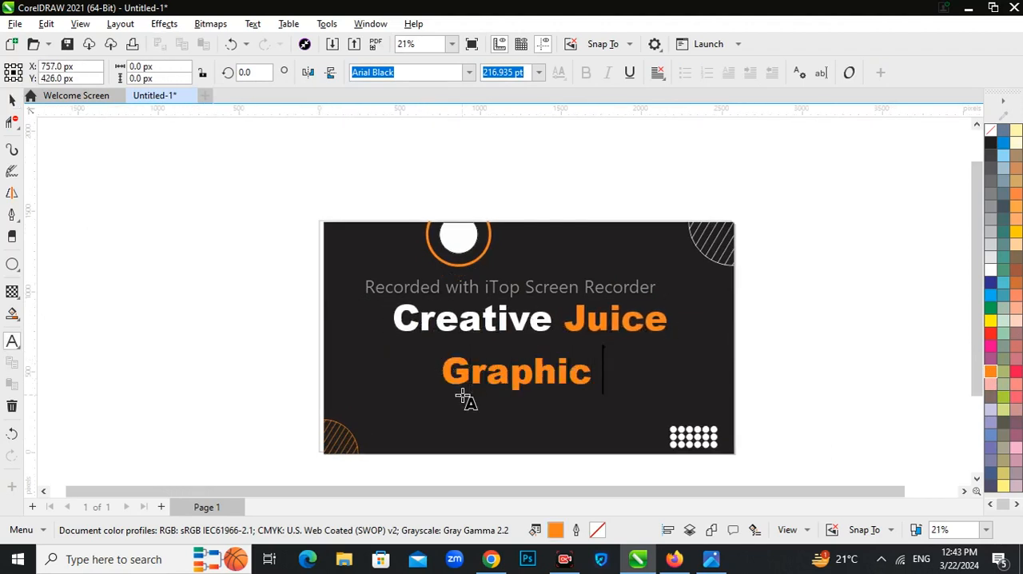
pyautogui.write('Design T')
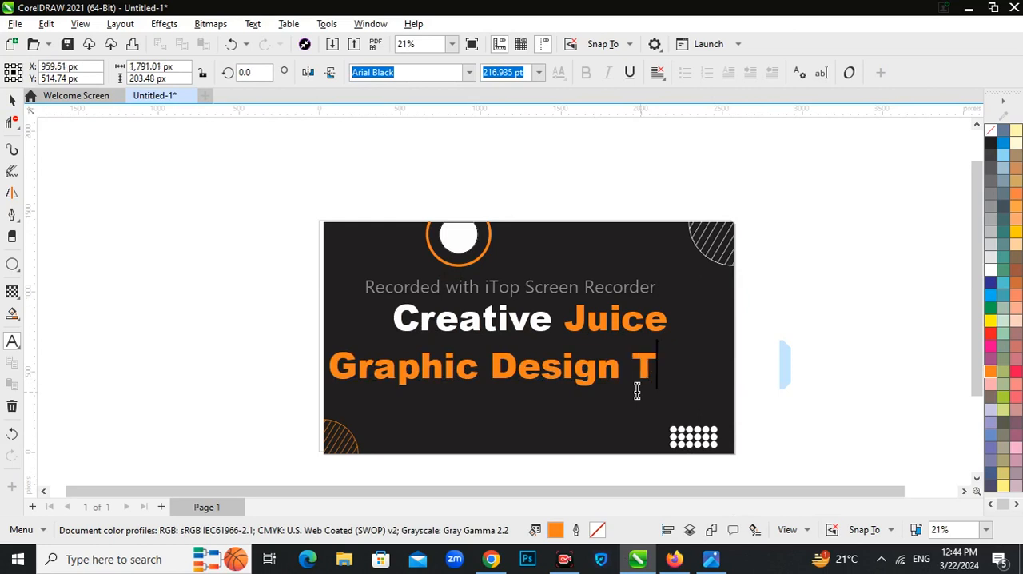
pyautogui.write('utorial')
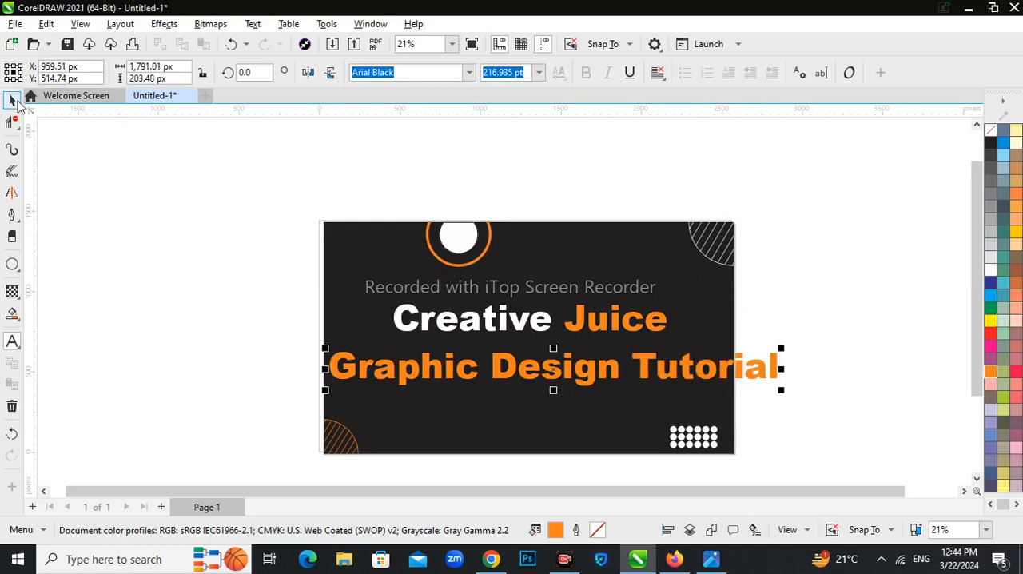
# Step: Set the subtitle's font to Bodoni Bd BT, reduce it to about 132 pt and centre it directly under the title
pyautogui.click(469, 72)
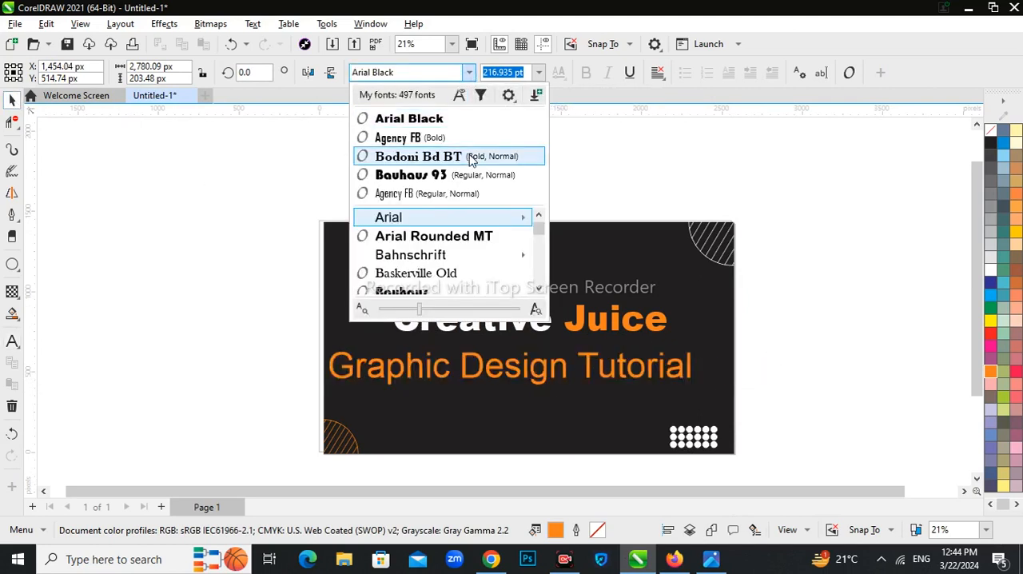
pyautogui.click(468, 157)
pyautogui.moveTo(704, 392); pyautogui.dragTo(679, 361)
pyautogui.scroll(2, 577, 373)
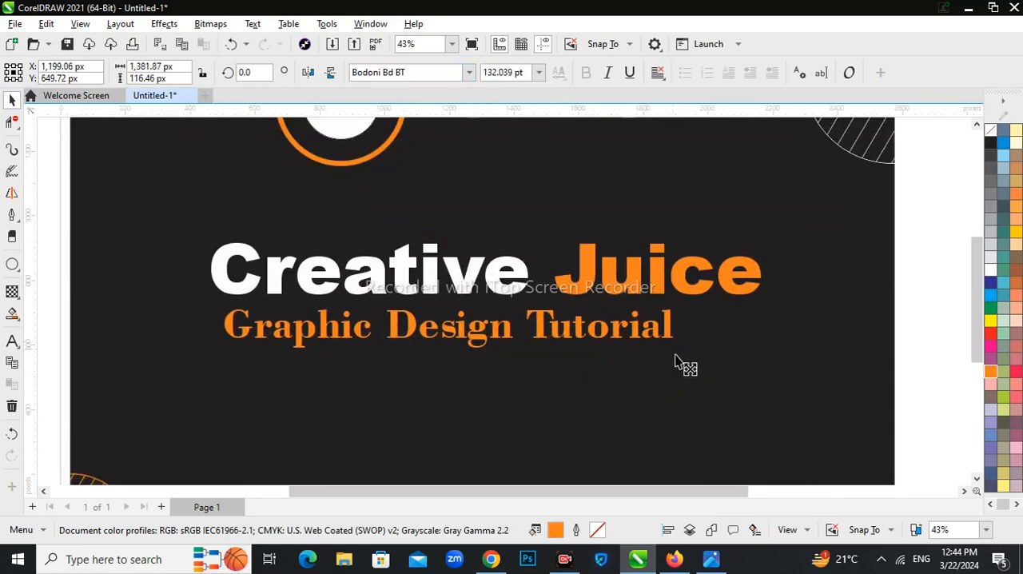
pyautogui.moveTo(579, 342); pyautogui.dragTo(605, 329)
# Step: Colour only the word "Design" in the subtitle white
pyautogui.doubleClick(463, 325)
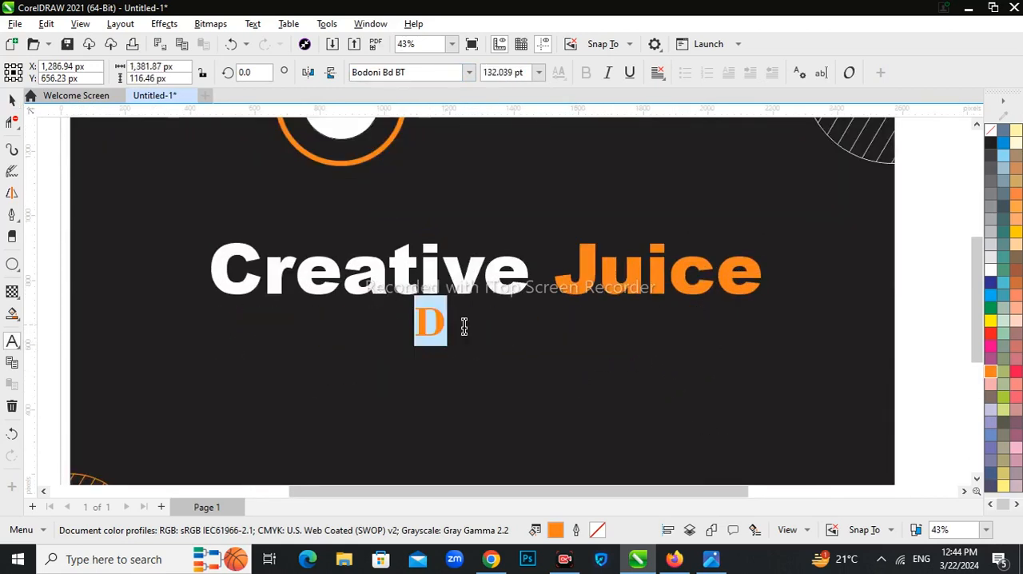
pyautogui.click(991, 271)
pyautogui.click(12, 101)
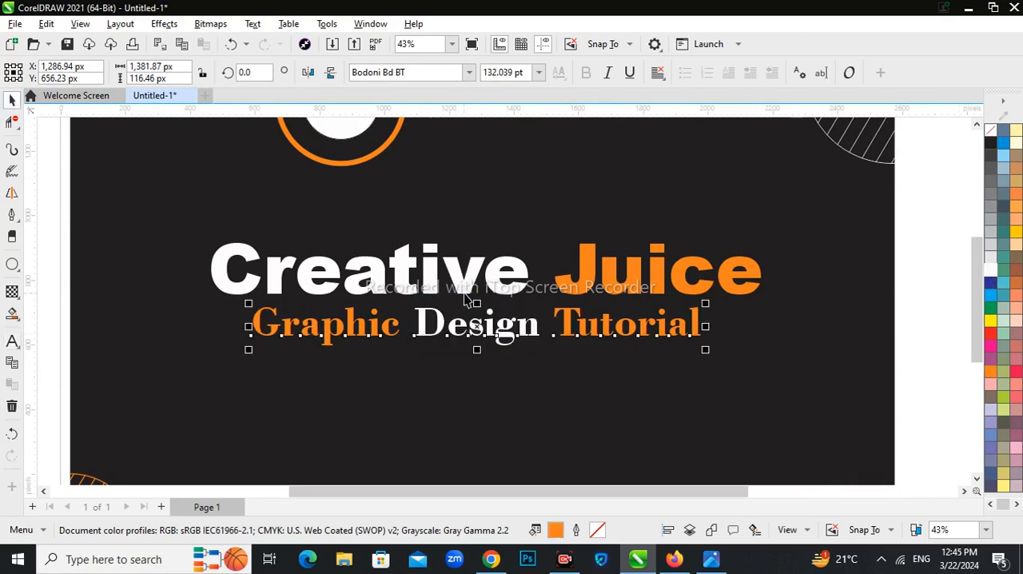
pyautogui.scroll(-2, 467, 297)
pyautogui.click(739, 351)
pyautogui.scroll(2, 475, 375)
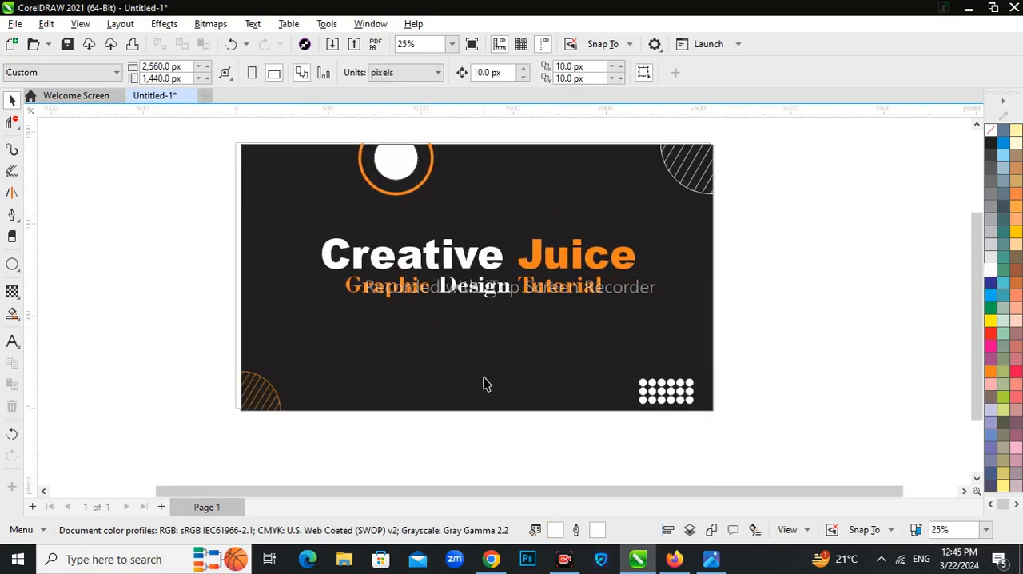
# Step: Draw a circle about 372 px wide across the rectangle's lower edge and trim its part below the rectangle
pyautogui.press('F7')
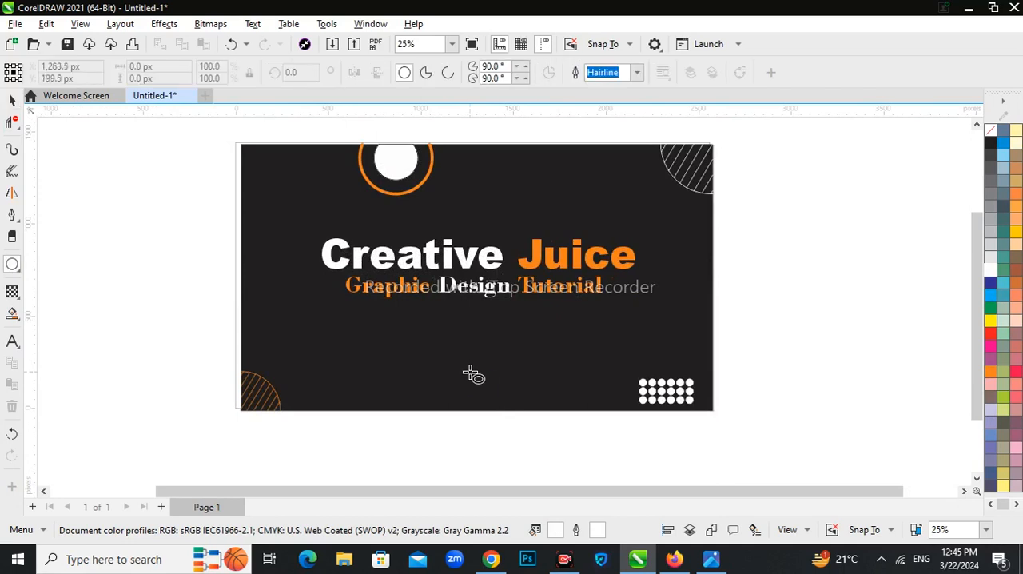
pyautogui.moveTo(468, 371)
pyautogui.mouseDown()
pyautogui.moveTo(542, 444)
pyautogui.moveTo(493, 432)
pyautogui.mouseUp()
pyautogui.press('F10')
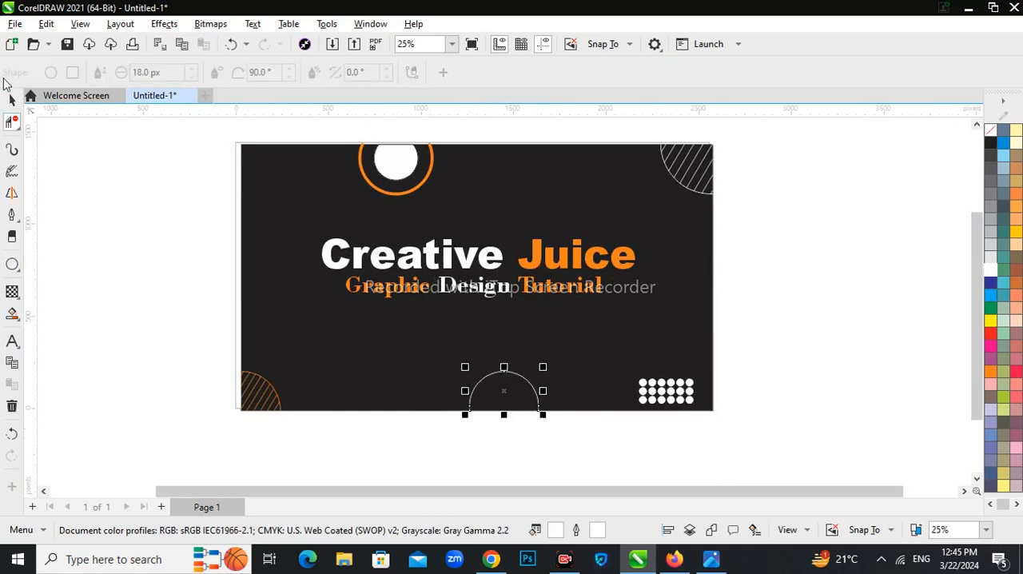
pyautogui.click(12, 99)
# Step: Set the outline width of the arc on the rectangle's lower edge to 8 px
pyautogui.click(492, 73)
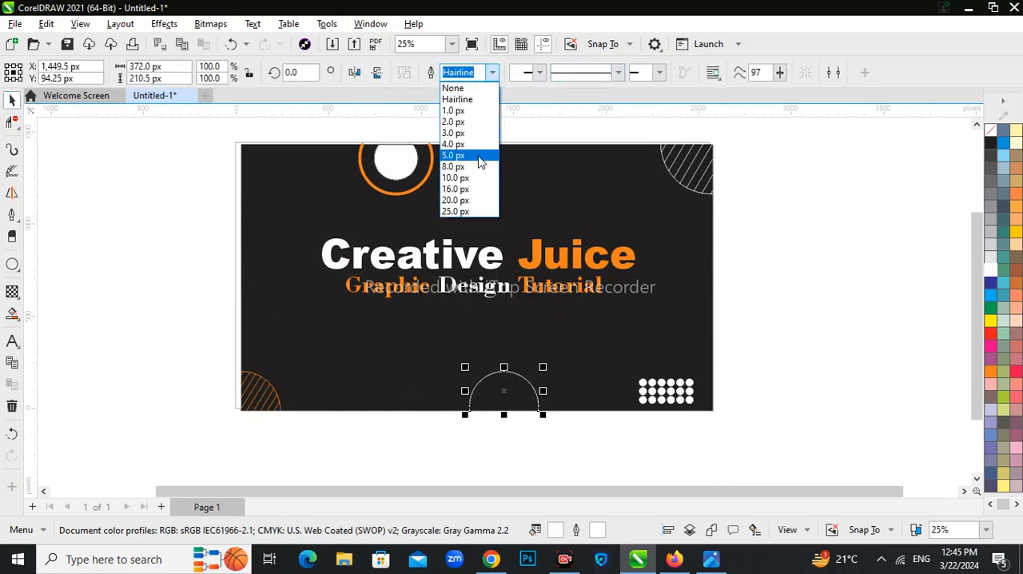
pyautogui.click(477, 153)
pyautogui.click(493, 80)
pyautogui.click(470, 169)
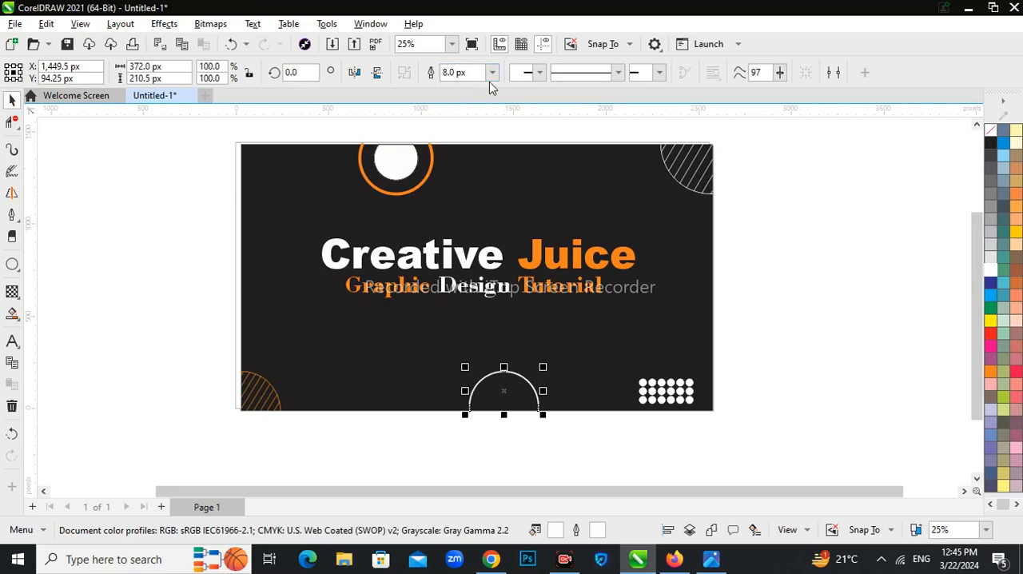
pyautogui.click(489, 81)
pyautogui.click(456, 163)
pyautogui.click(67, 314)
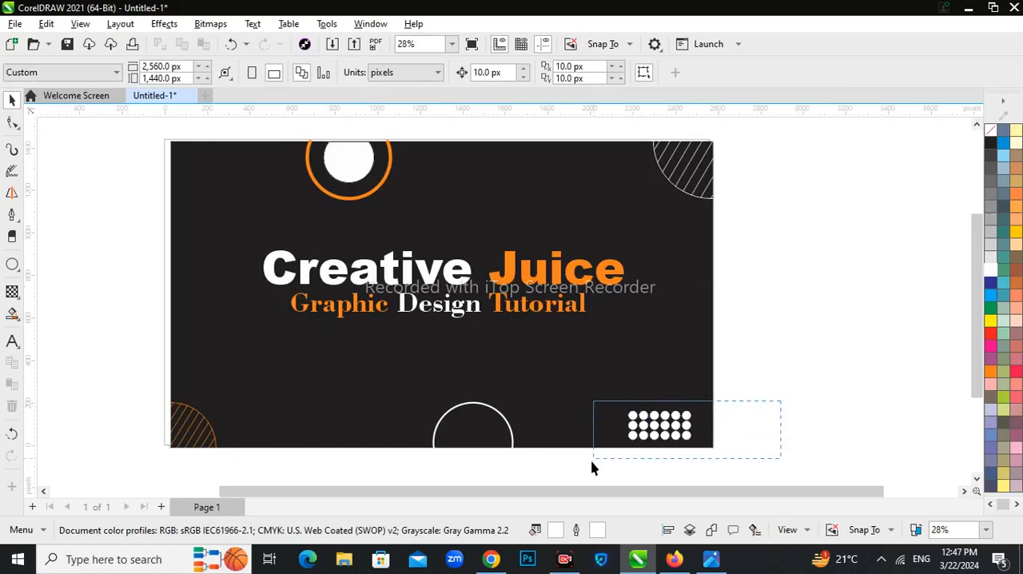
# Step: Copy the dot grid to about X 1,594 px, Y 1,270 px above the title and fill the copy orange
pyautogui.moveTo(591, 468); pyautogui.dragTo(593, 459)
pyautogui.moveTo(659, 424); pyautogui.dragTo(540, 229)
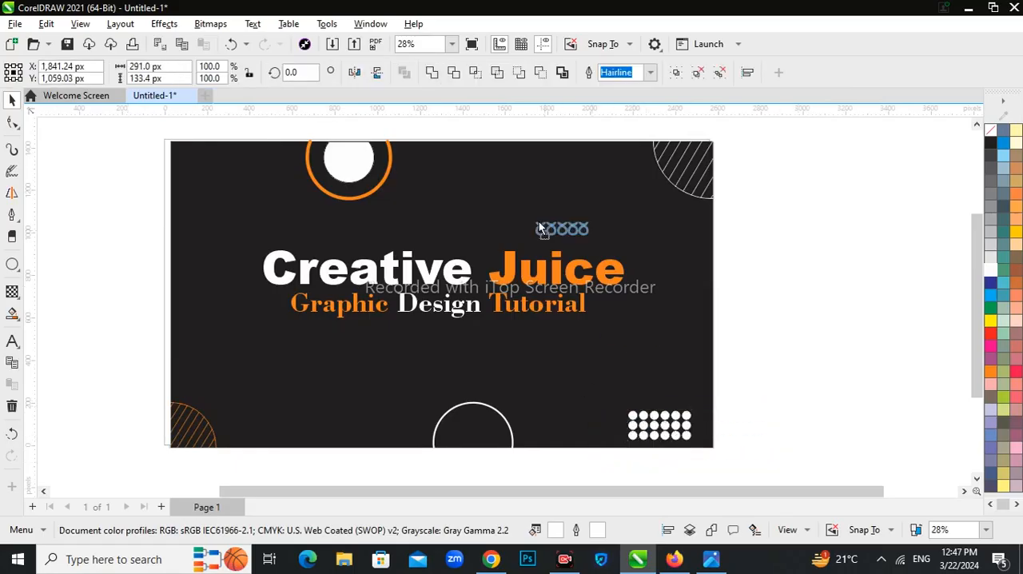
pyautogui.moveTo(493, 192); pyautogui.dragTo(493, 192)
pyautogui.click(991, 370)
# Step: Remove the outlines from the white dot grid and the orange dot grid
pyautogui.moveTo(767, 349); pyautogui.dragTo(606, 451)
pyautogui.rightClick(989, 127)
pyautogui.click(985, 137)
pyautogui.scroll(-1, 508, 182)
pyautogui.moveTo(453, 130); pyautogui.dragTo(578, 229)
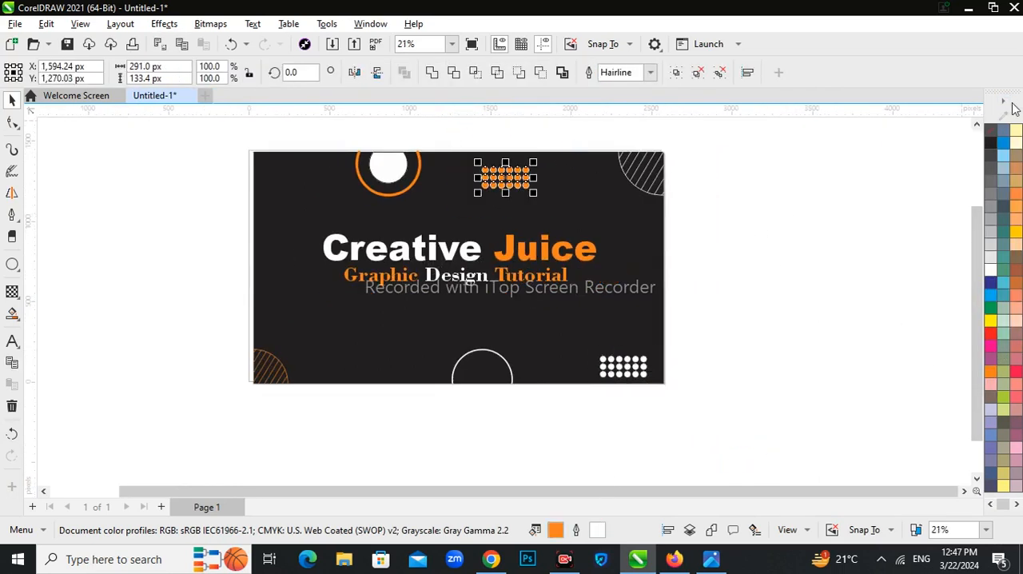
pyautogui.rightClick(988, 134)
pyautogui.click(967, 149)
pyautogui.click(754, 192)
# Step: Draw an open Pen line about 698 by 1,257 px around the title's left end past the rectangle's lower edge, with a white outline
pyautogui.scroll(1, 520, 200)
pyautogui.scroll(-2, 511, 256)
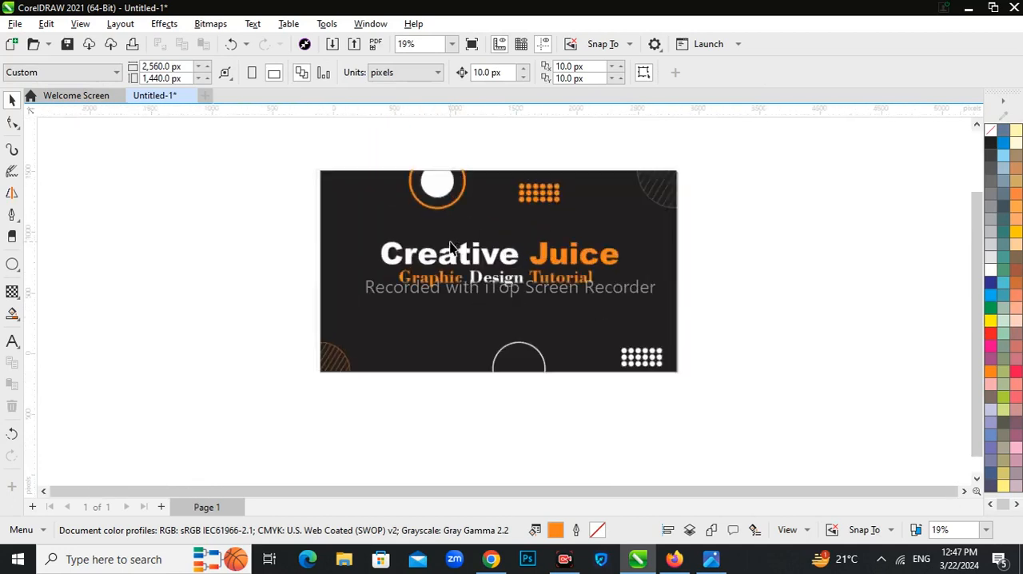
pyautogui.scroll(1, 450, 244)
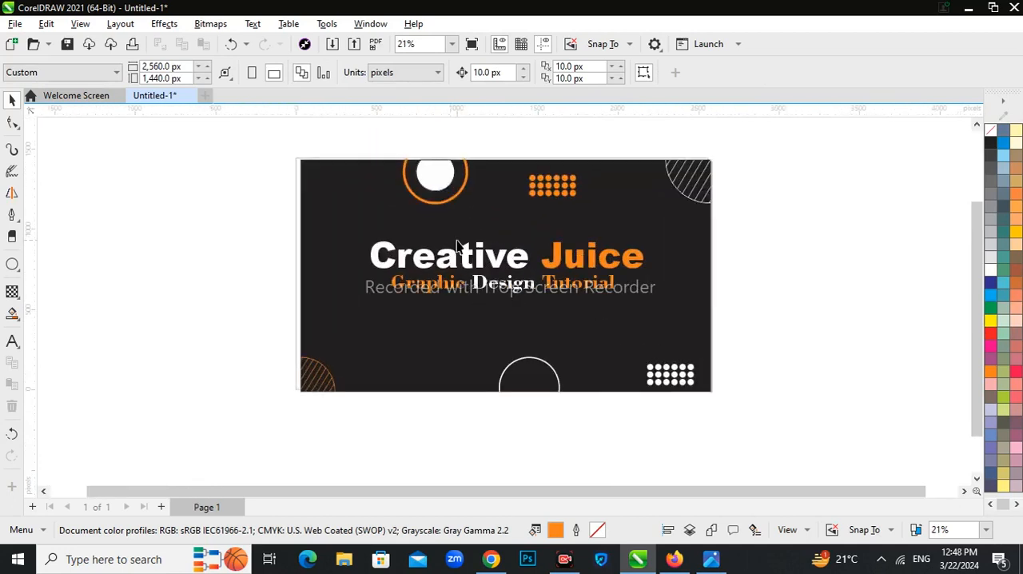
pyautogui.click(12, 214)
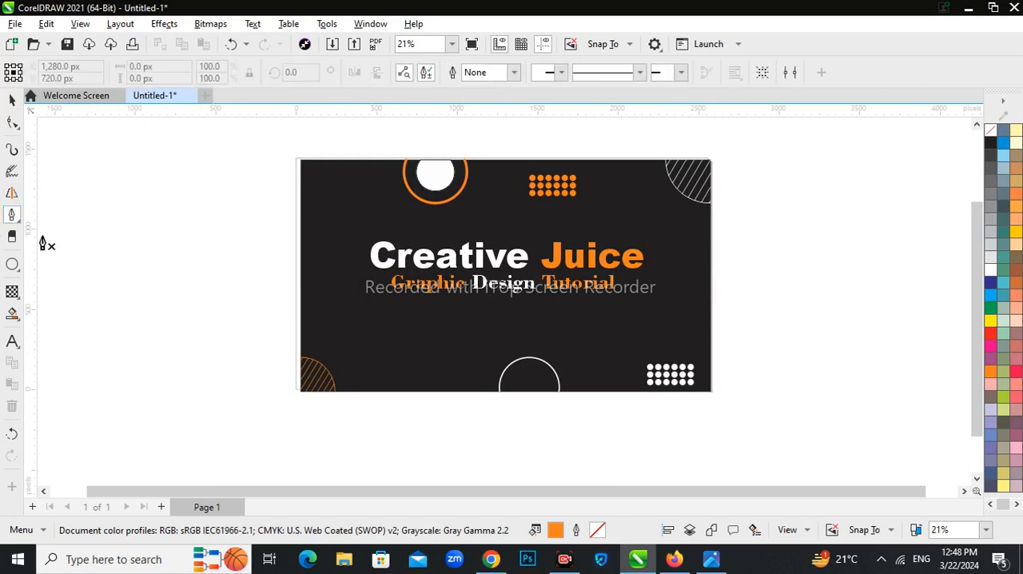
pyautogui.click(349, 326)
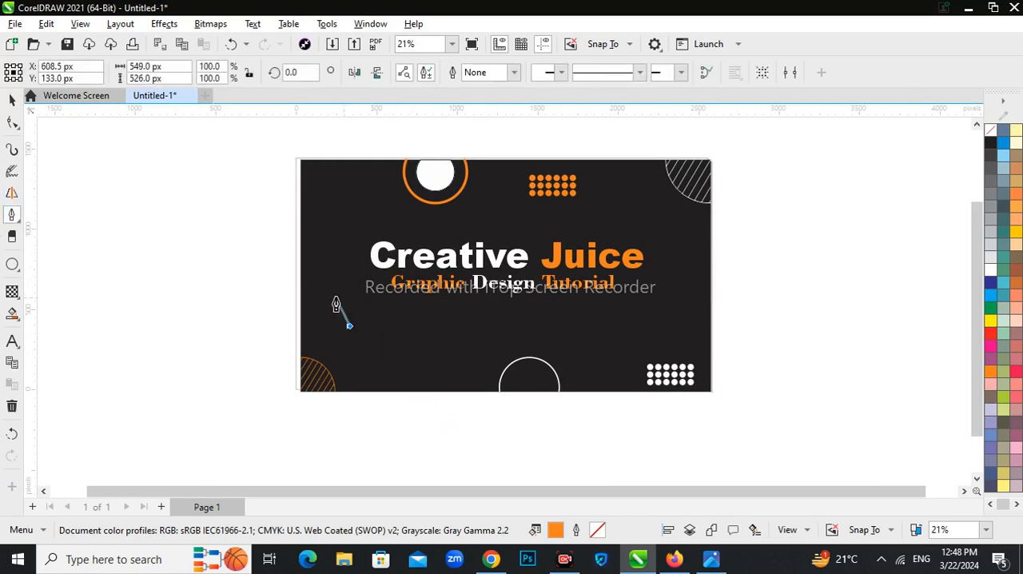
pyautogui.click(429, 231)
pyautogui.press('space')
pyautogui.rightClick(993, 145)
pyautogui.click(976, 155)
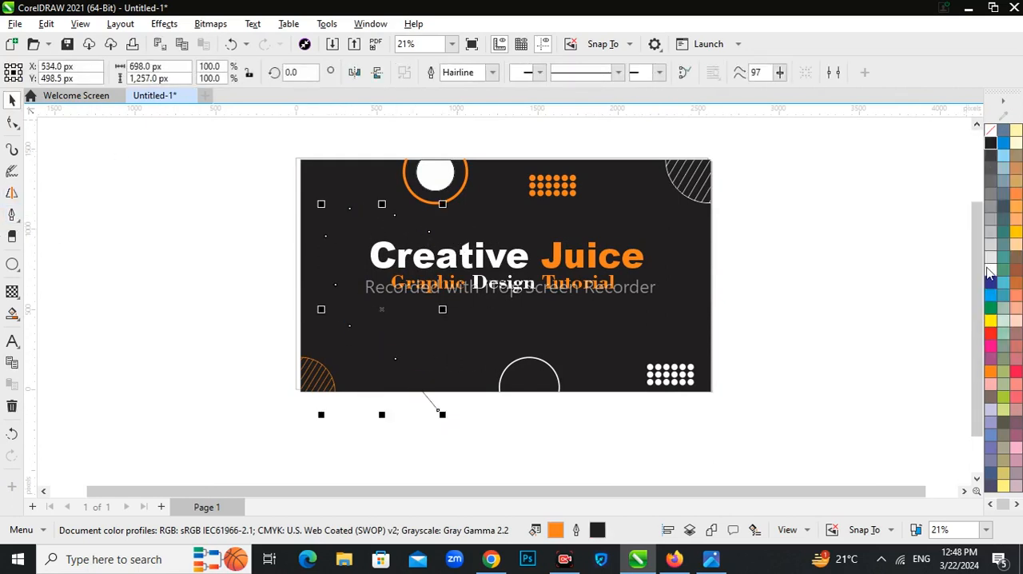
pyautogui.rightClick(989, 272)
pyautogui.click(960, 283)
# Step: Delete the intermediate nodes of the white line so it becomes one smooth curve
pyautogui.press('F10')
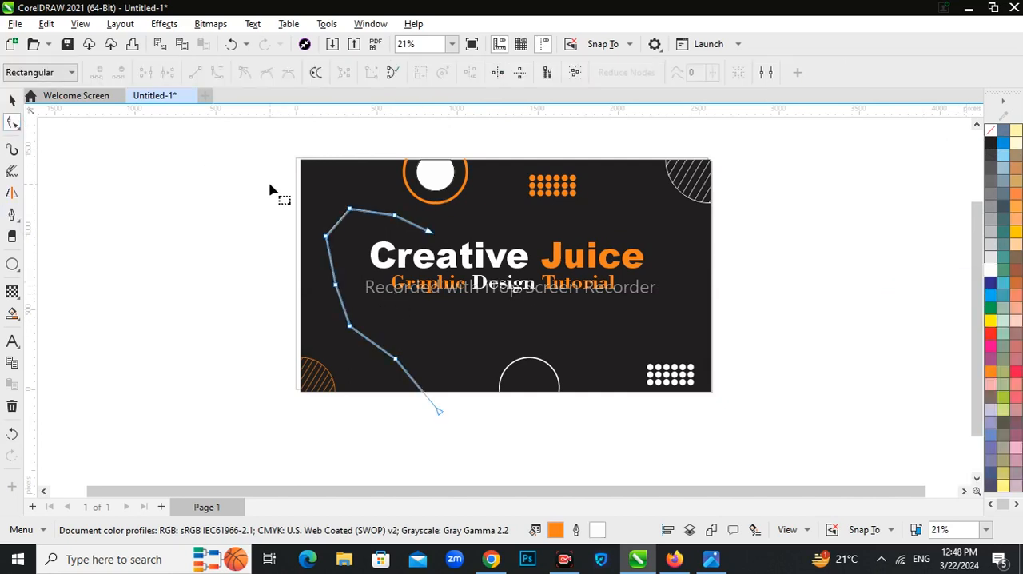
pyautogui.moveTo(385, 293); pyautogui.dragTo(423, 391)
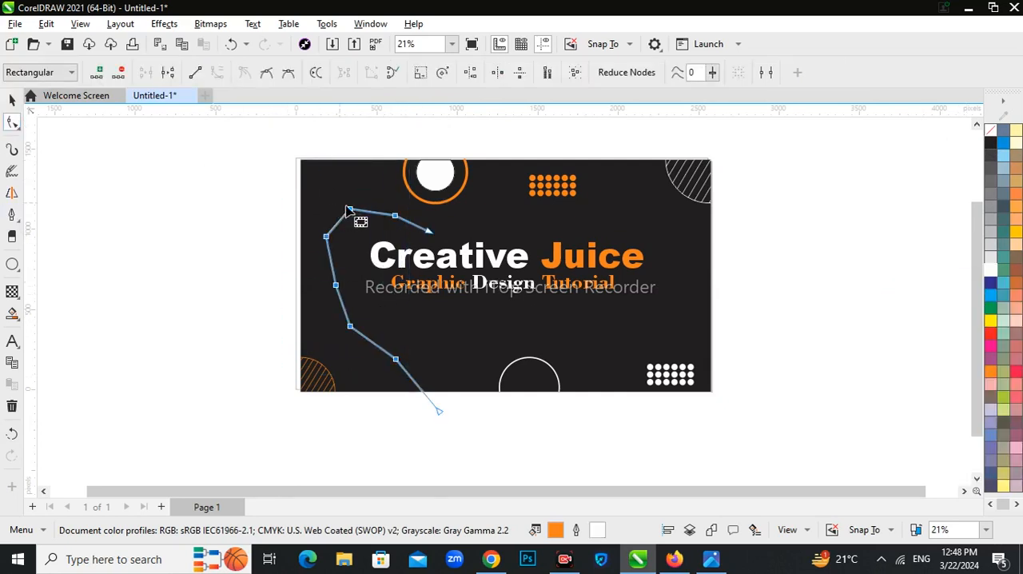
pyautogui.doubleClick(352, 209)
pyautogui.click(13, 100)
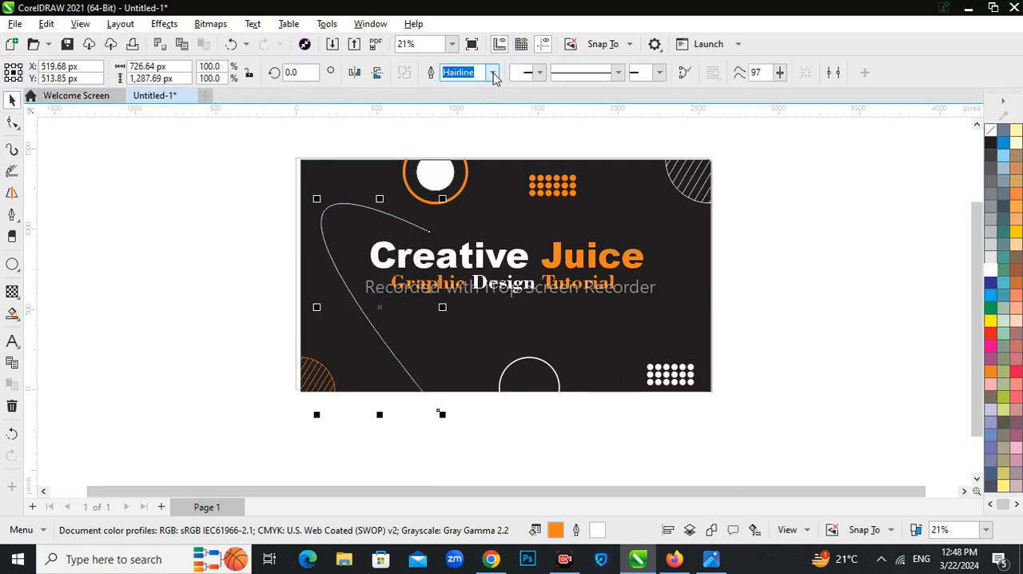
# Step: Set the white curve's outline width to 10 px and apply a dashed line style
pyautogui.click(493, 72)
pyautogui.click(479, 166)
pyautogui.click(492, 72)
pyautogui.click(476, 181)
pyautogui.click(618, 72)
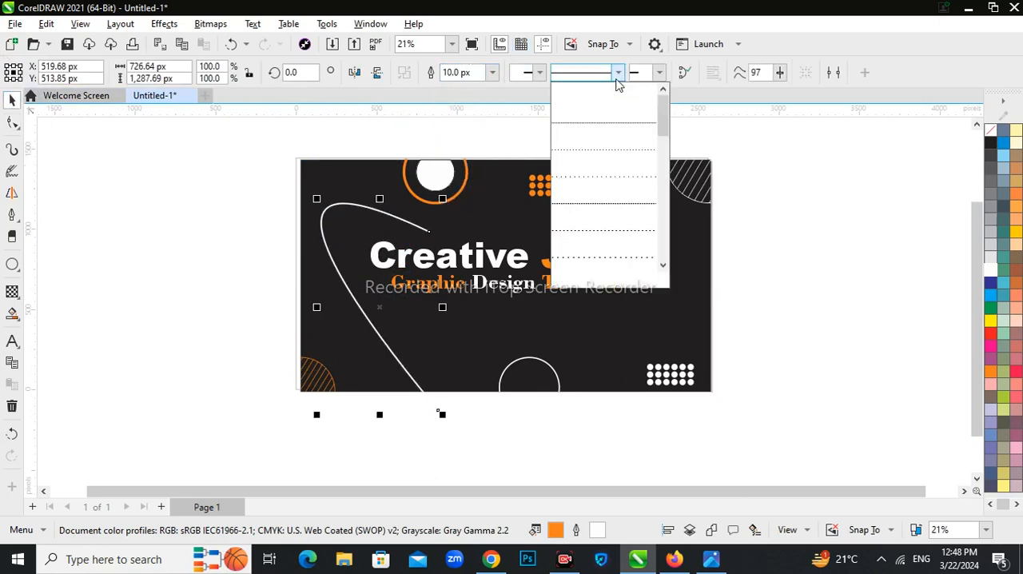
pyautogui.click(620, 251)
# Step: Apply the hand-holding-a-pen arrowhead to the end of the dashed curve above the title
pyautogui.click(659, 73)
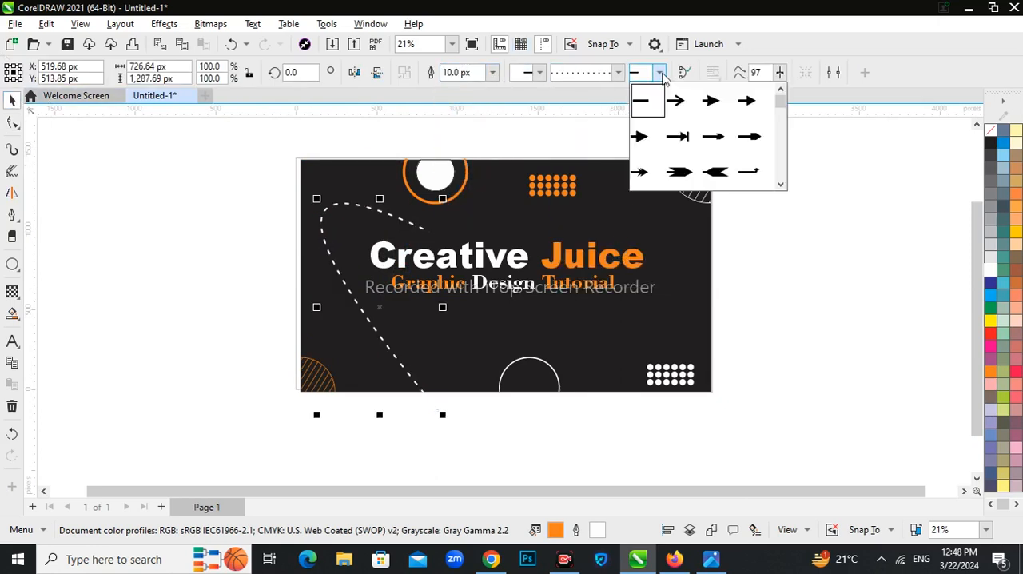
pyautogui.click(782, 186)
pyautogui.click(781, 186)
pyautogui.click(781, 185)
pyautogui.click(781, 185)
pyautogui.click(781, 186)
pyautogui.click(781, 185)
pyautogui.click(780, 185)
pyautogui.click(780, 185)
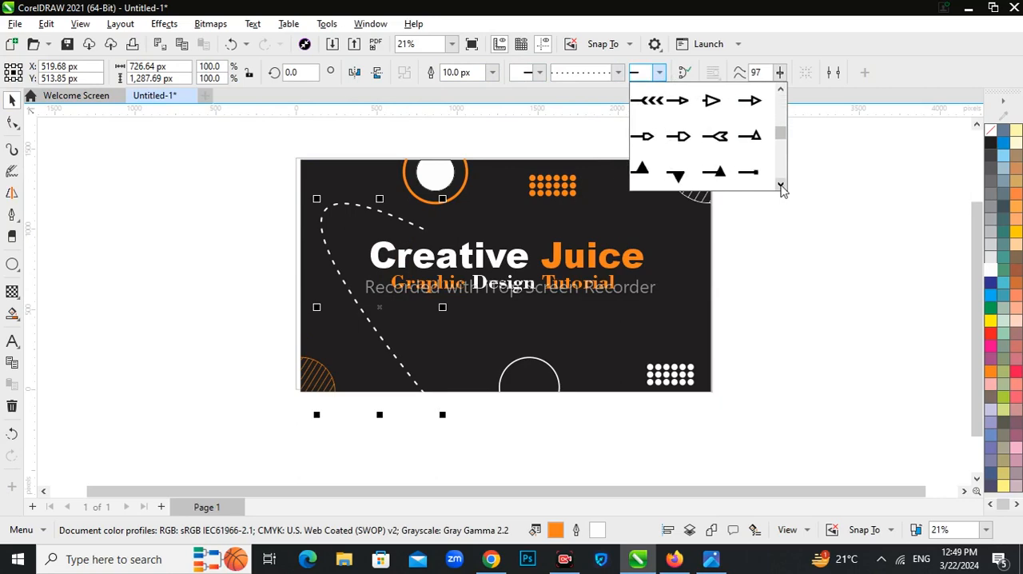
pyautogui.click(780, 185)
pyautogui.click(780, 185)
pyautogui.click(781, 185)
pyautogui.click(781, 185)
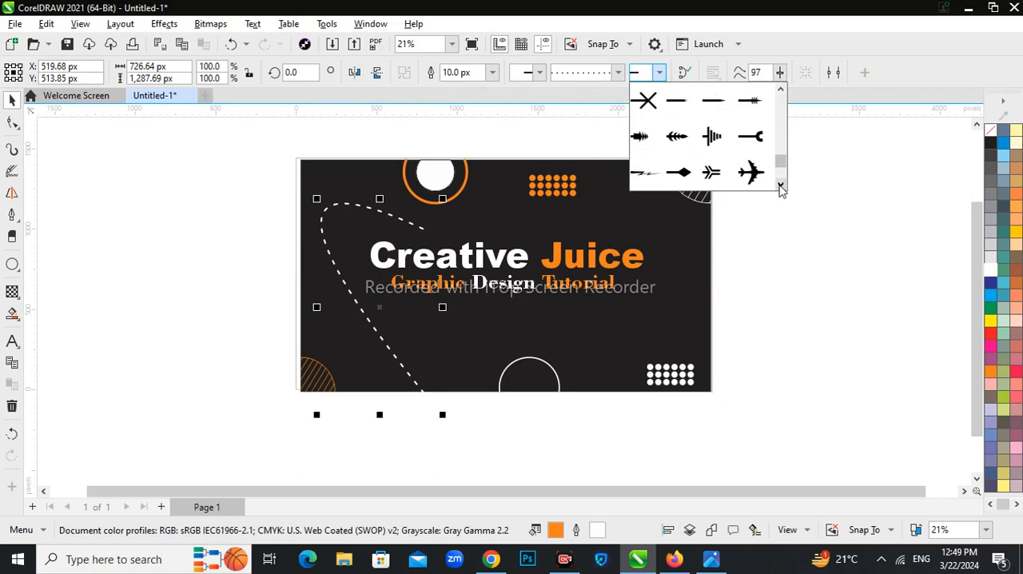
pyautogui.click(780, 186)
pyautogui.click(678, 170)
pyautogui.click(183, 190)
pyautogui.scroll(3, 417, 227)
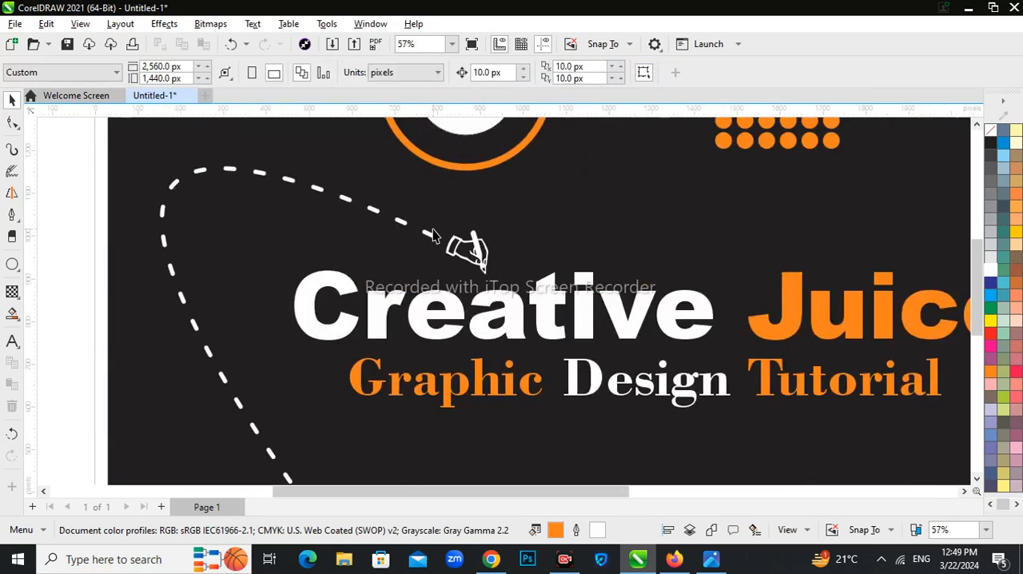
pyautogui.scroll(-3, 432, 234)
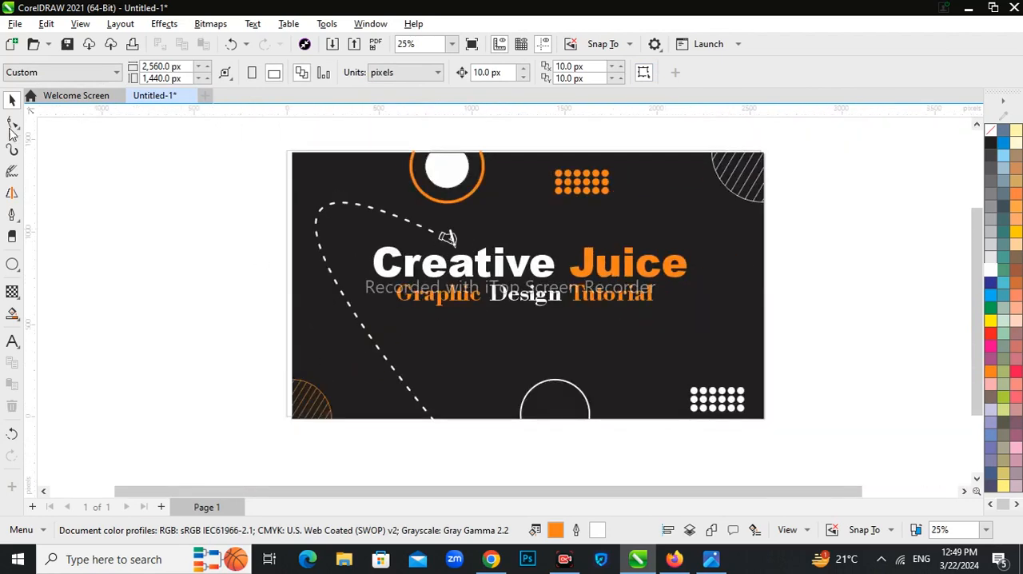
pyautogui.scroll(-1, 256, 249)
pyautogui.scroll(2, 423, 231)
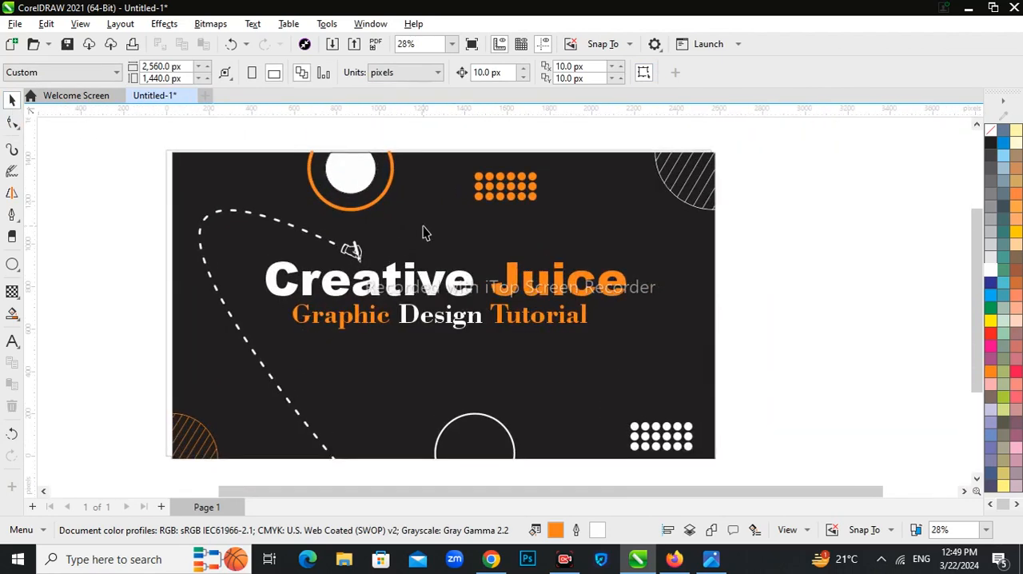
pyautogui.scroll(-1, 424, 232)
pyautogui.scroll(1, 222, 292)
pyautogui.scroll(-1, 369, 316)
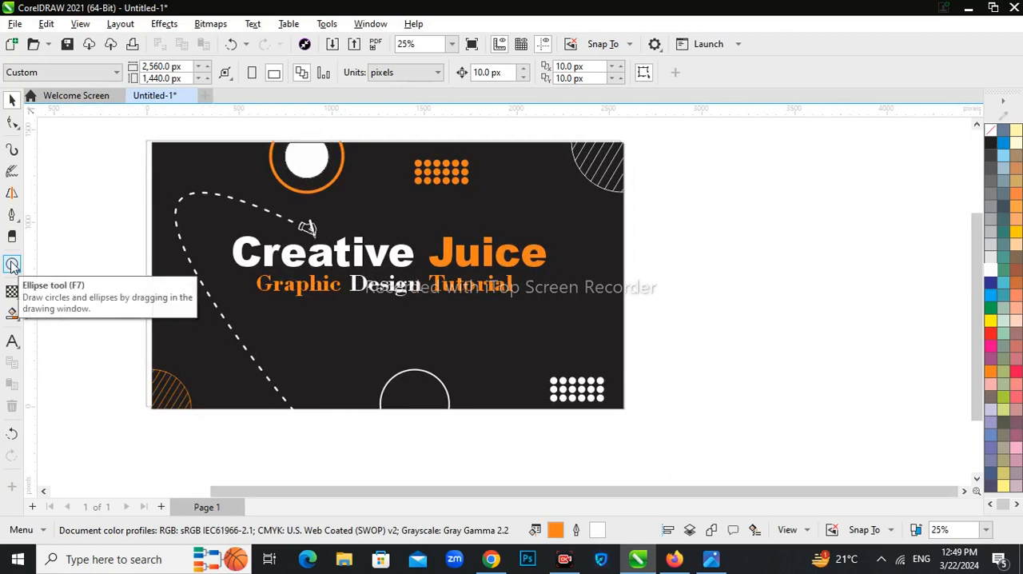
# Step: Bring the WhatsApp logo from the Downloads folder into the design, then scale and place it below the subtitle
pyautogui.click(344, 559)
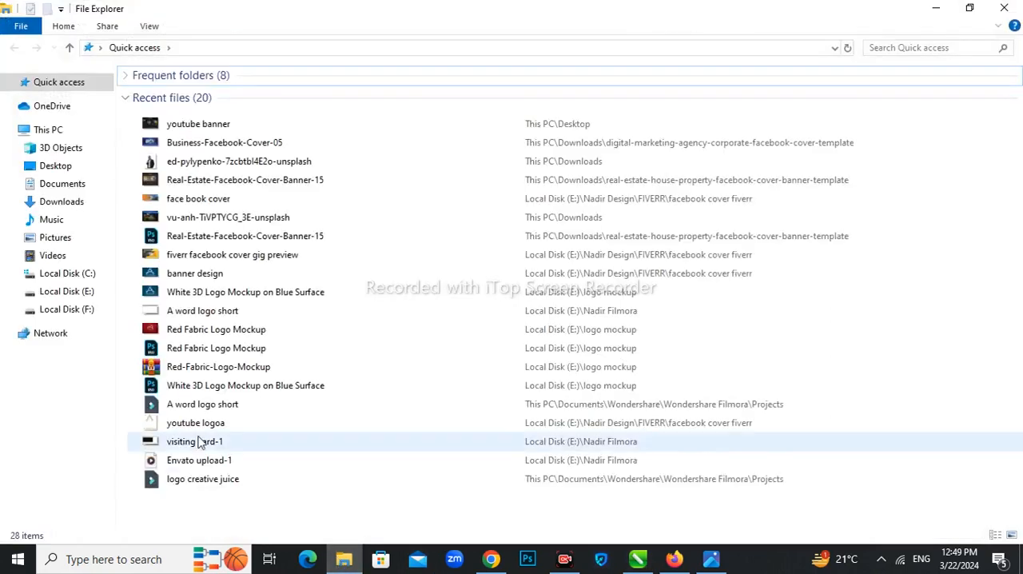
pyautogui.click(62, 202)
pyautogui.moveTo(165, 403); pyautogui.dragTo(337, 345)
pyautogui.moveTo(362, 384); pyautogui.dragTo(352, 372)
pyautogui.scroll(2, 336, 345)
pyautogui.moveTo(337, 360); pyautogui.dragTo(321, 348)
pyautogui.moveTo(343, 377); pyautogui.dragTo(334, 371)
# Step: Add the contact's phone number as white text beside the WhatsApp logo and shrink it to about 105 pt
pyautogui.click(368, 345)
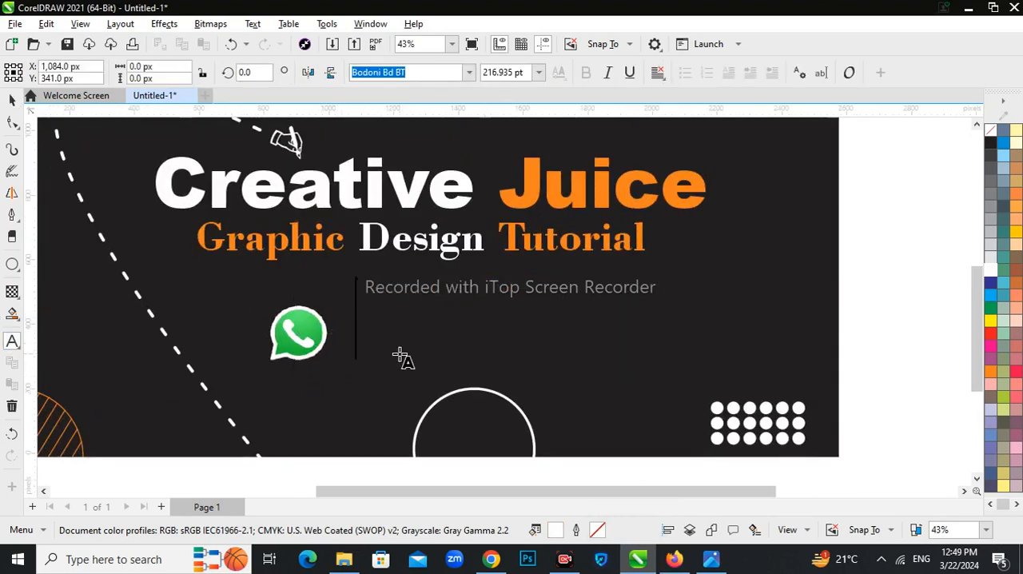
pyautogui.write('+9')
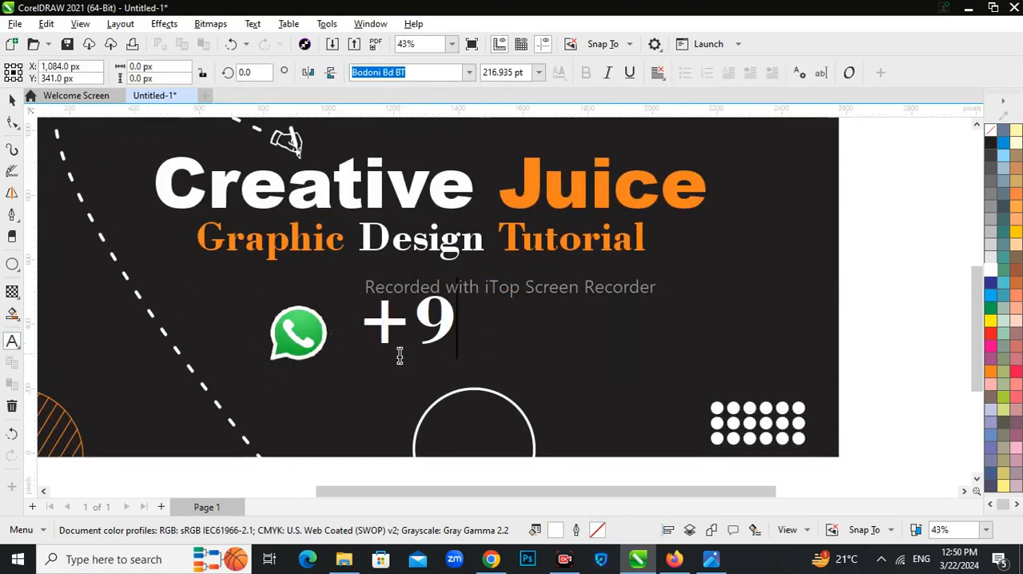
pyautogui.write('2 347 9861')
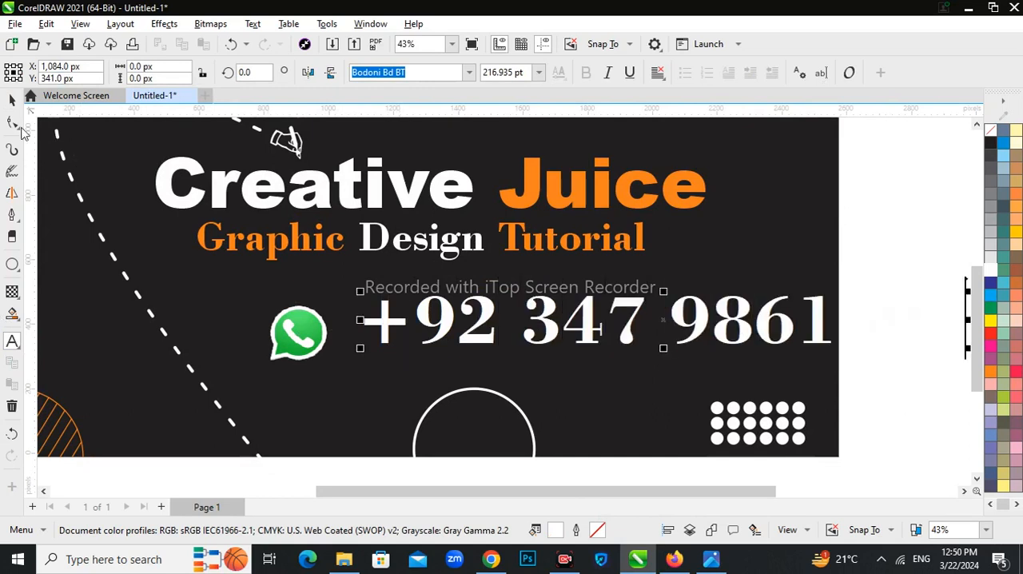
pyautogui.click(12, 99)
pyautogui.moveTo(970, 347); pyautogui.dragTo(588, 342)
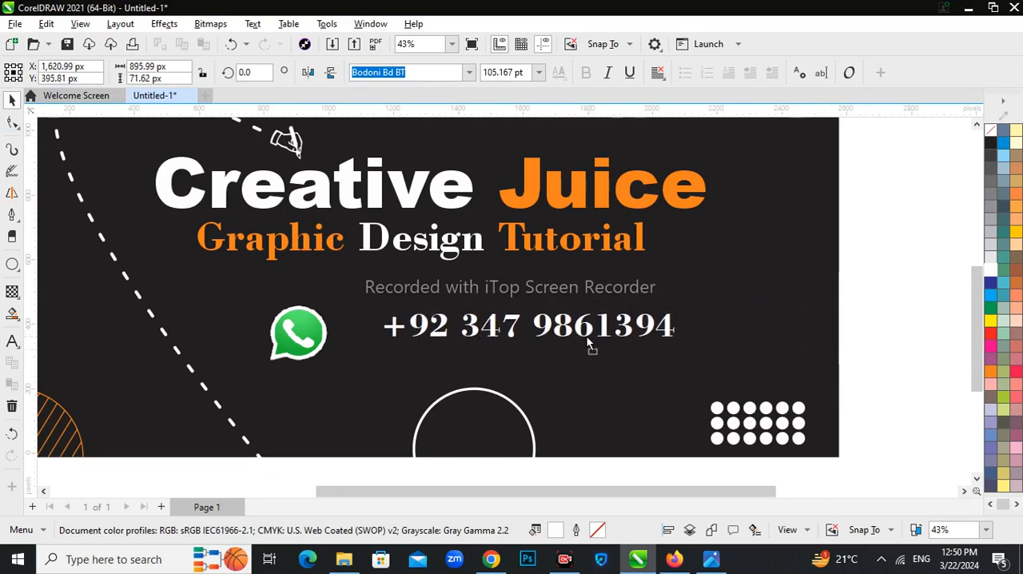
# Step: Set the phone number's font to Arial Black, reduce it to about 96 pt and align it beside the WhatsApp logo
pyautogui.click(469, 72)
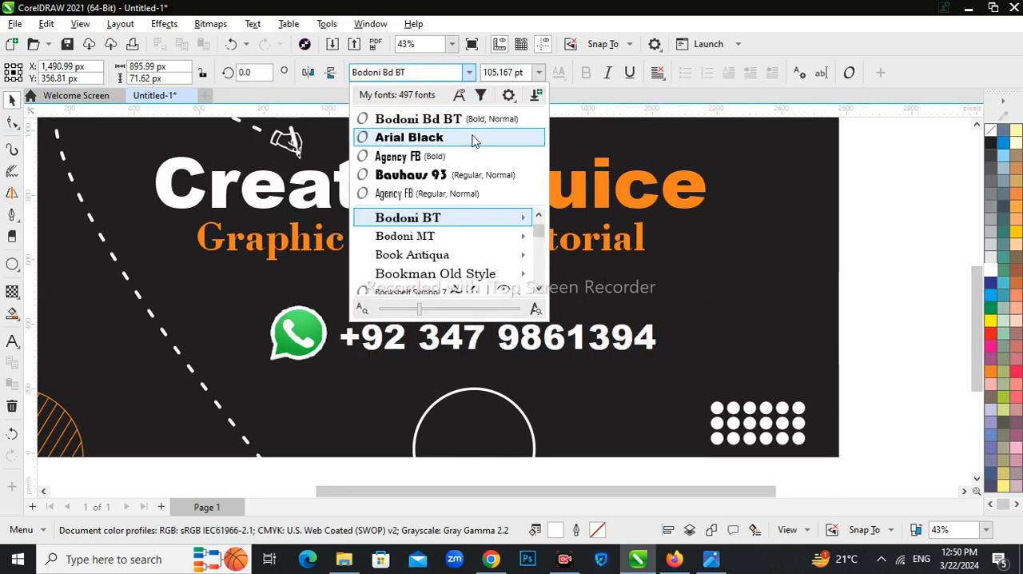
pyautogui.click(472, 140)
pyautogui.moveTo(667, 356)
pyautogui.mouseDown()
pyautogui.moveTo(662, 365)
pyautogui.moveTo(652, 349)
pyautogui.mouseUp()
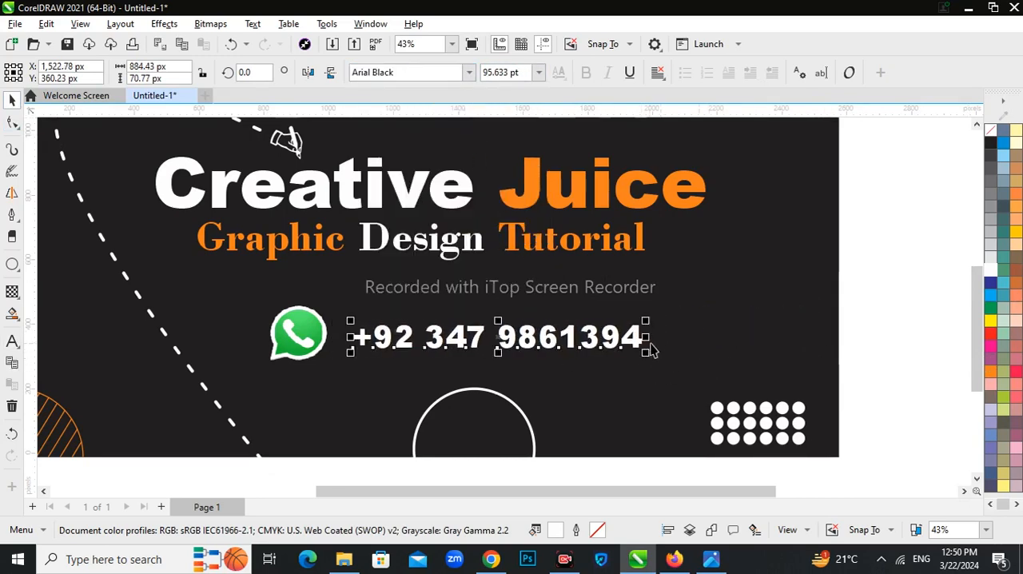
pyautogui.moveTo(458, 333)
pyautogui.mouseDown()
pyautogui.moveTo(445, 352)
pyautogui.moveTo(450, 336)
pyautogui.mouseUp()
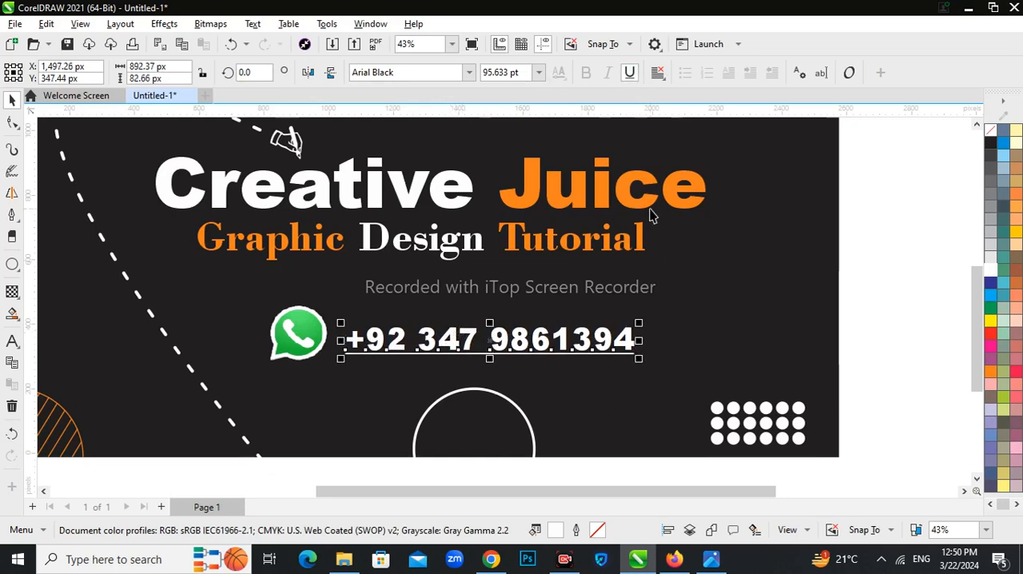
# Step: Draw an orange rectangle about 627 by 9 px as an underline below the phone number and remove its outline
pyautogui.click(12, 264)
pyautogui.click(48, 264)
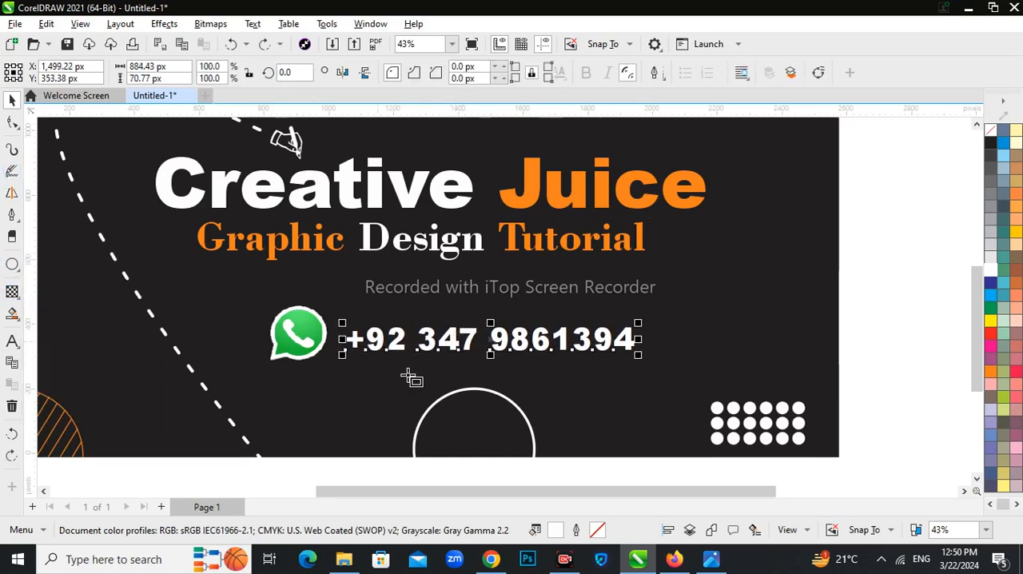
pyautogui.scroll(2, 376, 359)
pyautogui.moveTo(365, 353); pyautogui.dragTo(679, 357)
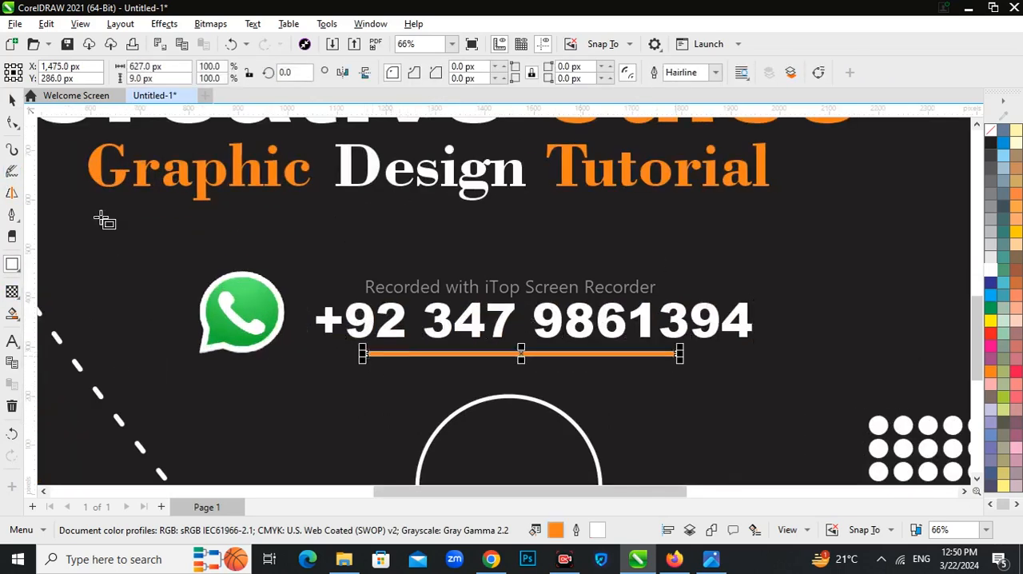
pyautogui.rightClick(990, 129)
pyautogui.click(985, 139)
pyautogui.click(12, 101)
pyautogui.scroll(-2, 199, 244)
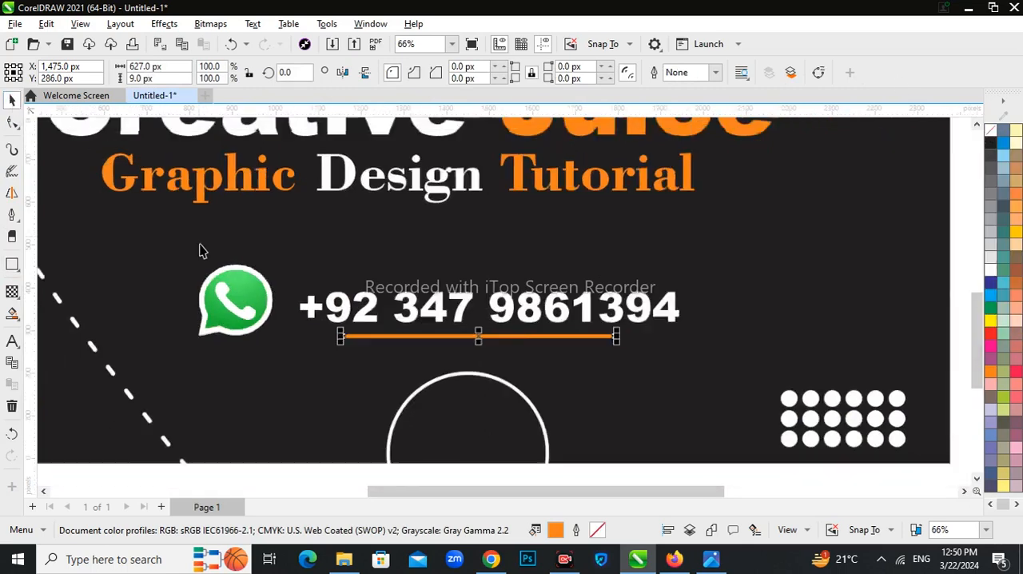
pyautogui.click(408, 403)
pyautogui.scroll(2, 251, 358)
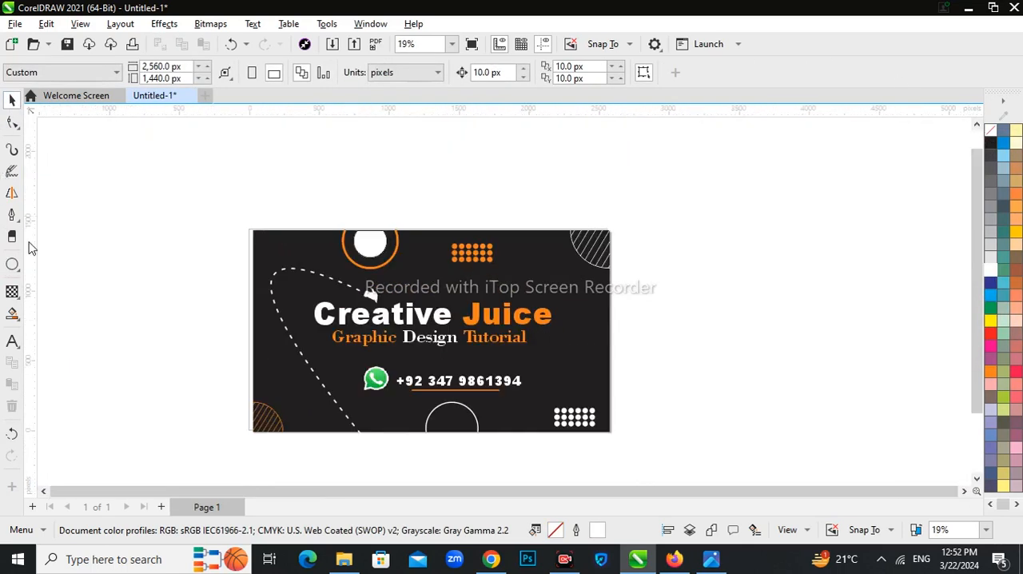
# Step: Draw an open Pen line about 867 by 1,065 px diagonally across the rectangle's upper-right corner area
pyautogui.click(12, 214)
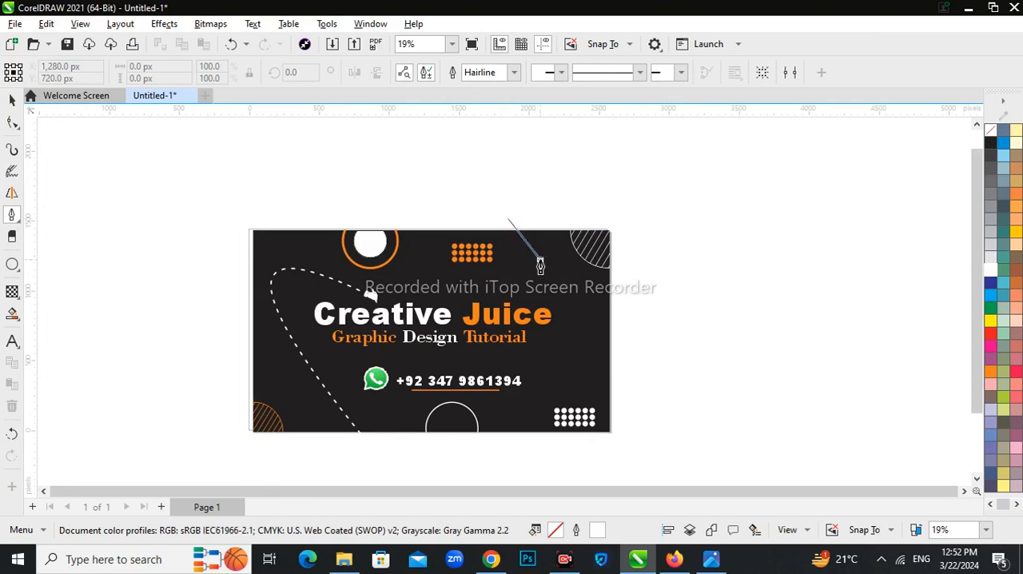
pyautogui.click(540, 260)
pyautogui.click(559, 289)
pyautogui.click(585, 324)
pyautogui.click(597, 350)
pyautogui.doubleClick(629, 367)
pyautogui.click(12, 101)
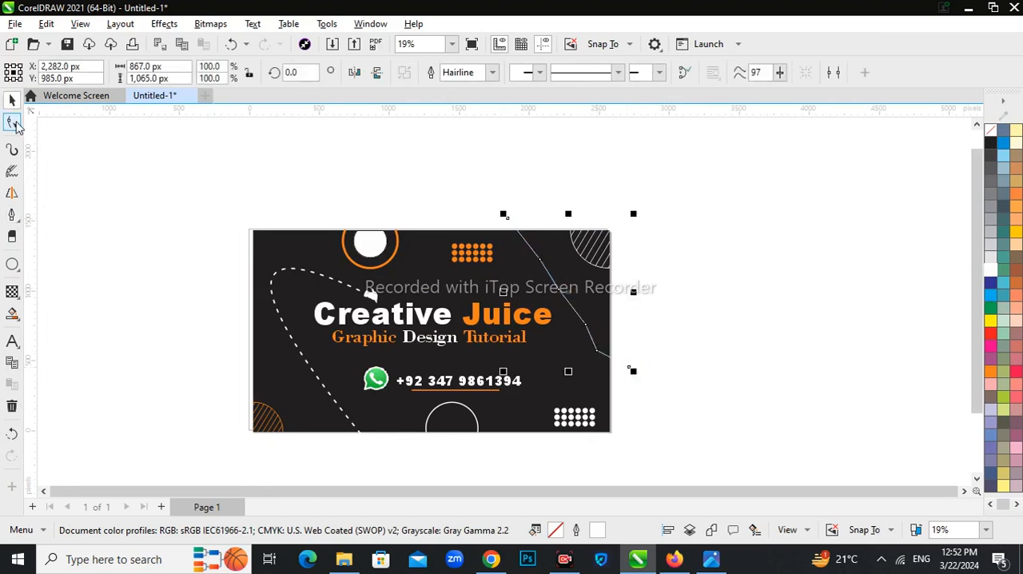
# Step: Remove the ends of the diagonal line that extend beyond the dark rectangle
pyautogui.click(14, 126)
pyautogui.click(40, 119)
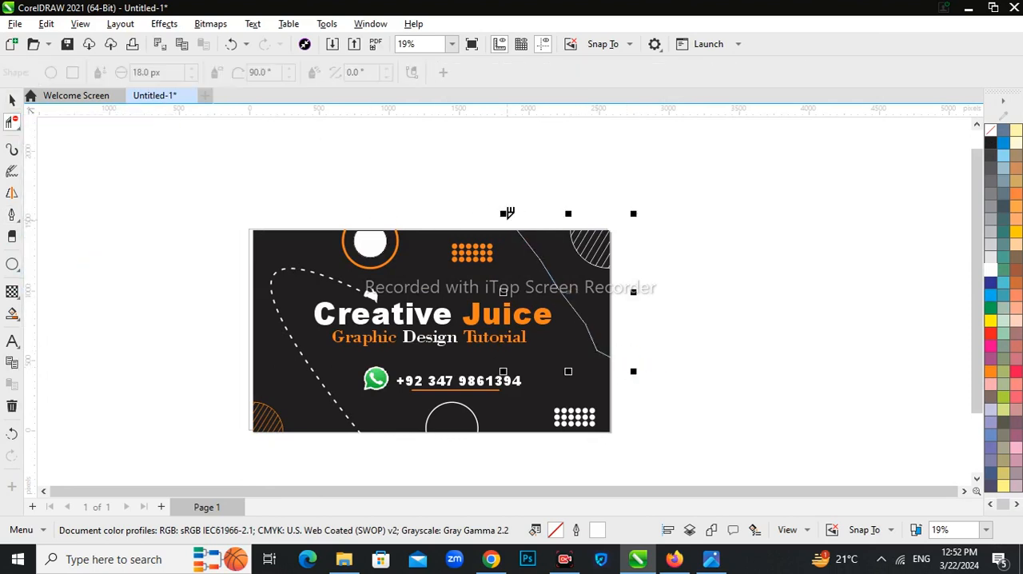
pyautogui.moveTo(621, 356); pyautogui.dragTo(612, 361)
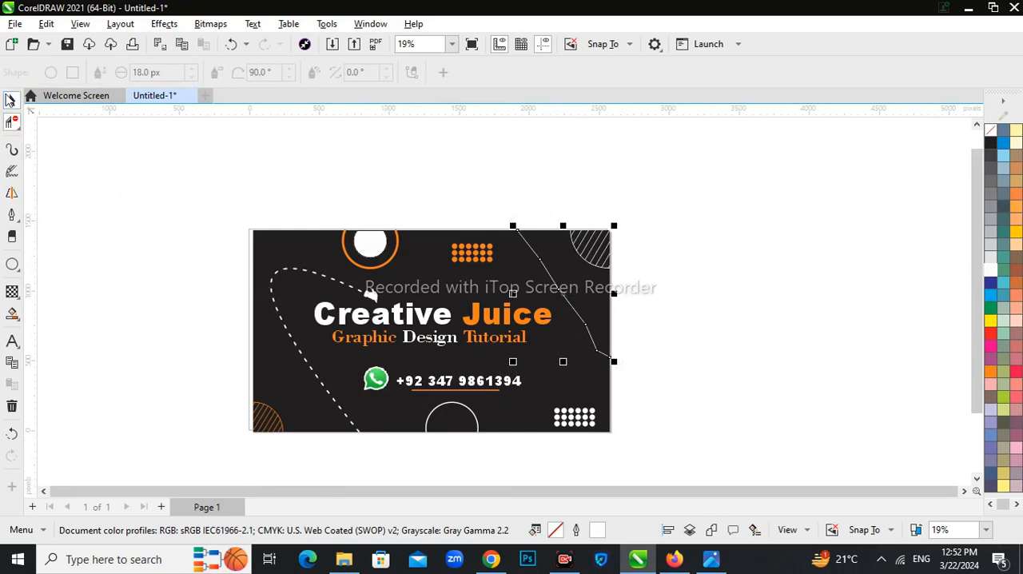
# Step: Delete the diagonal line's intermediate nodes to smooth it into a single curve
pyautogui.click(12, 121)
pyautogui.click(40, 120)
pyautogui.moveTo(532, 244); pyautogui.dragTo(597, 356)
pyautogui.press('Delete')
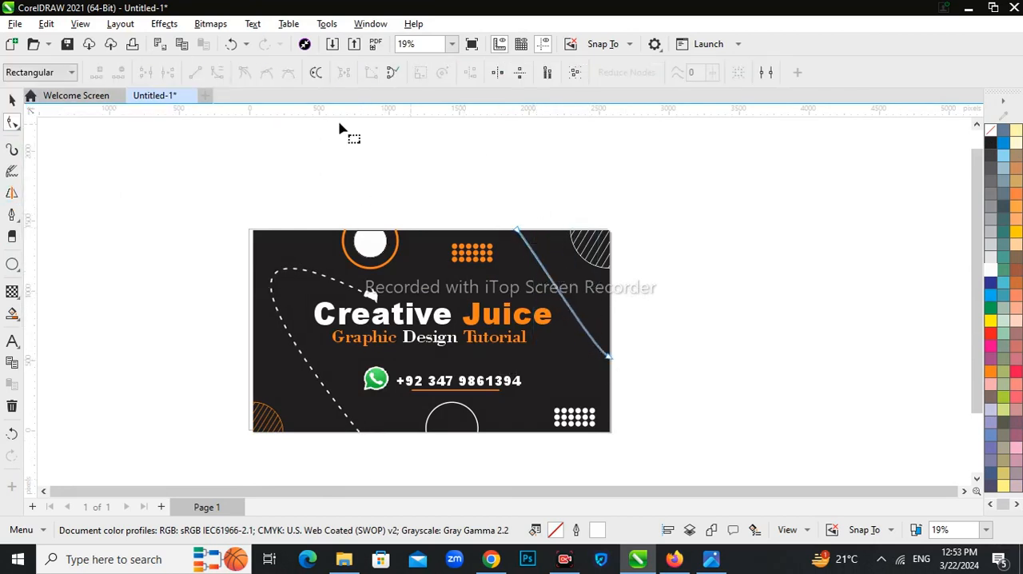
pyautogui.click(12, 99)
# Step: Apply a dash-dot line style to the diagonal curve and set its outline width to 10 px
pyautogui.click(619, 73)
pyautogui.click(648, 256)
pyautogui.click(619, 74)
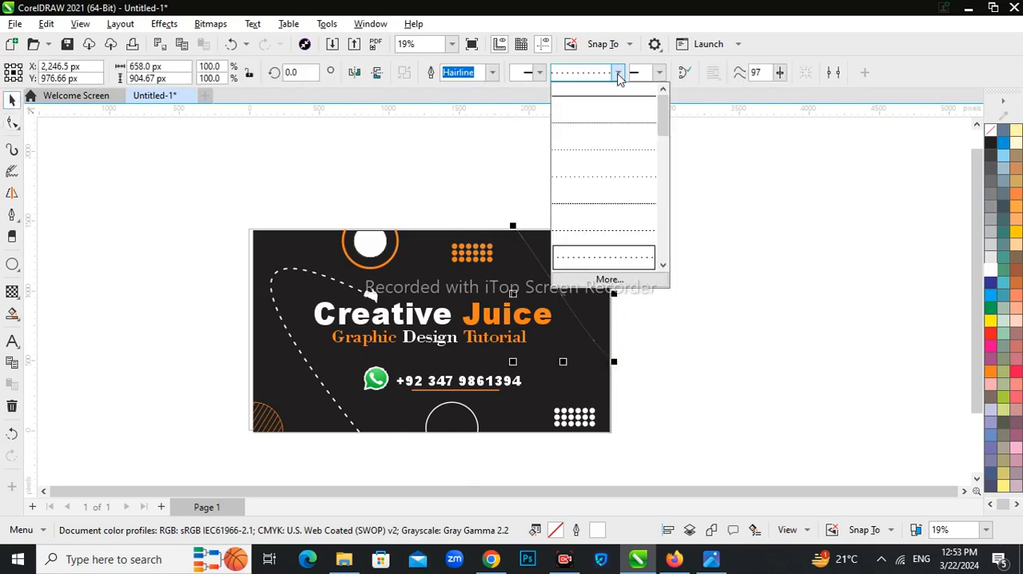
pyautogui.scroll(-5, 665, 271)
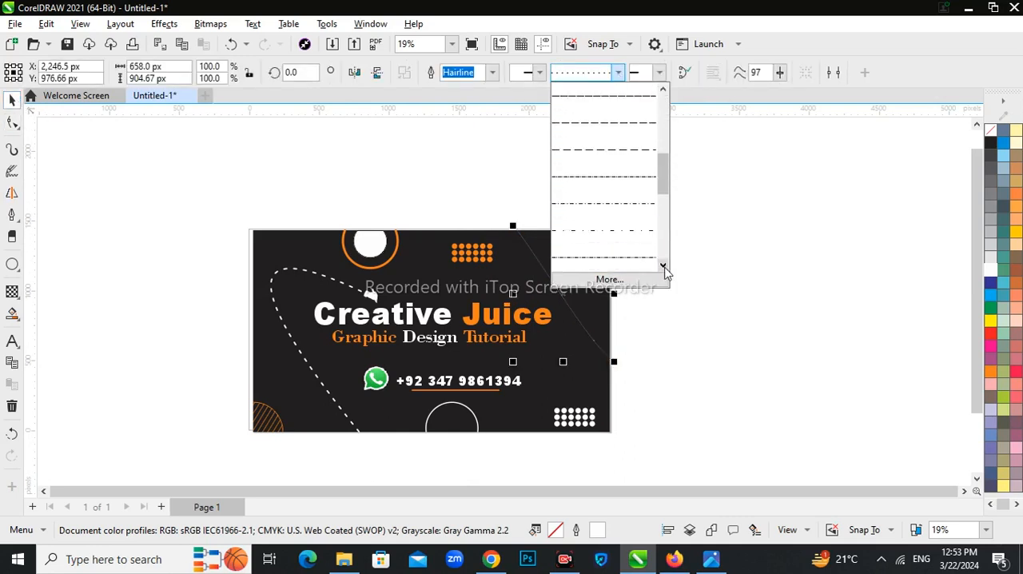
pyautogui.click(603, 204)
pyautogui.click(494, 73)
pyautogui.click(472, 119)
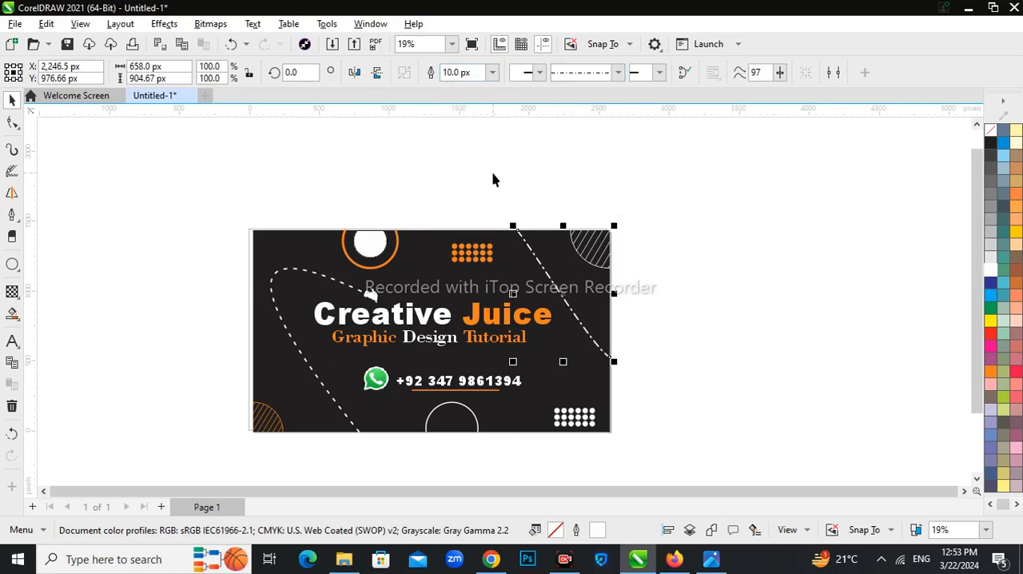
# Step: Color the outline of the dash-dot curve orange
pyautogui.rightClick(989, 373)
pyautogui.click(939, 184)
pyautogui.rightClick(991, 373)
pyautogui.click(935, 167)
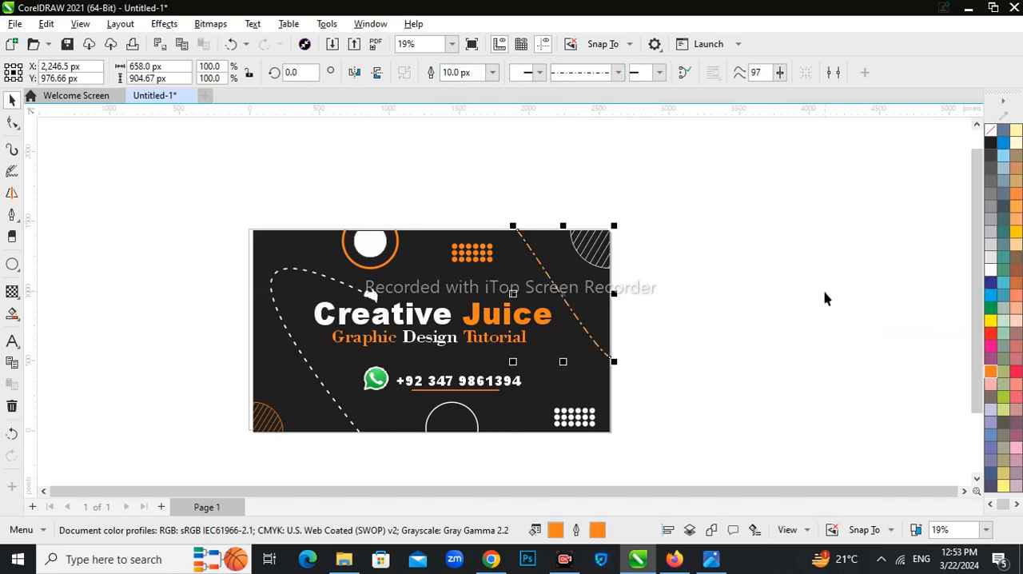
pyautogui.click(480, 274)
pyautogui.scroll(3, 480, 274)
pyautogui.scroll(-3, 488, 286)
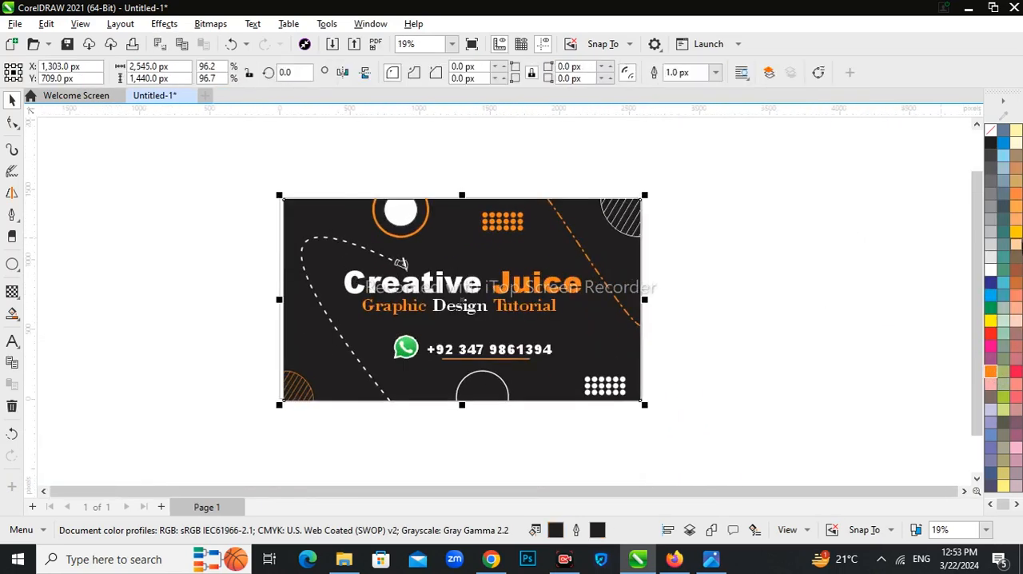
pyautogui.click(718, 302)
pyautogui.scroll(-3, 610, 307)
pyautogui.scroll(5, 523, 313)
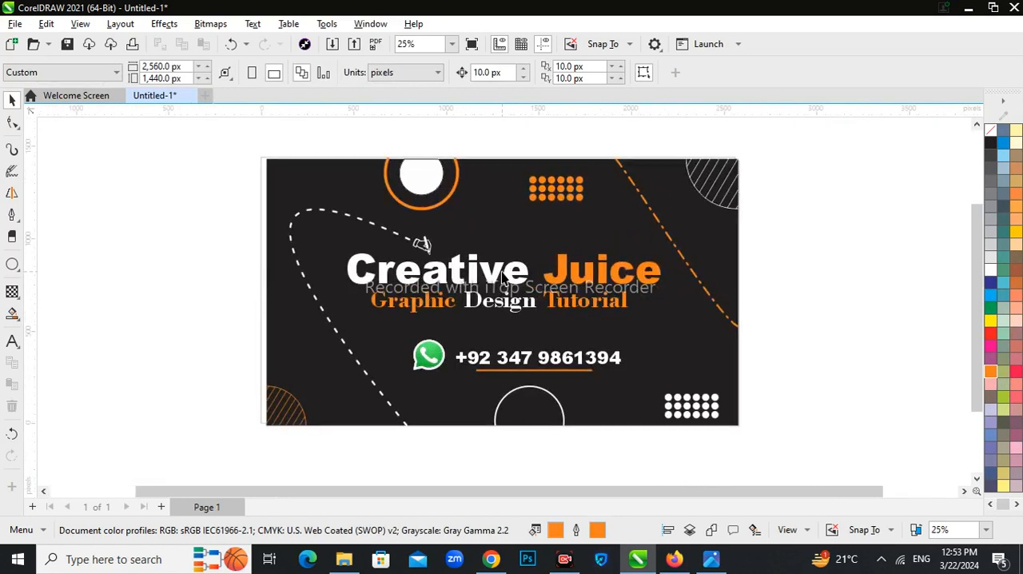